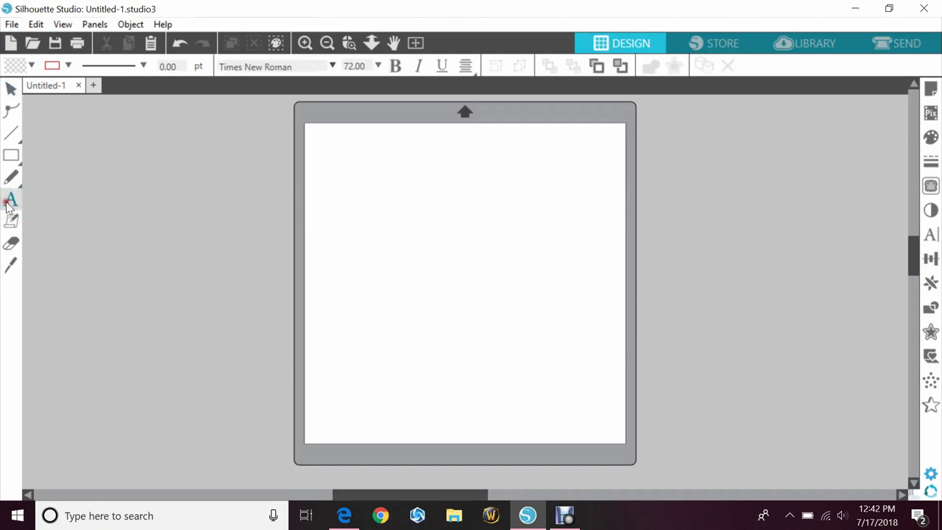
# - Add a text object reading "W" in 72 pt Times New Roman near the middle of the page
pyautogui.click(931, 233)
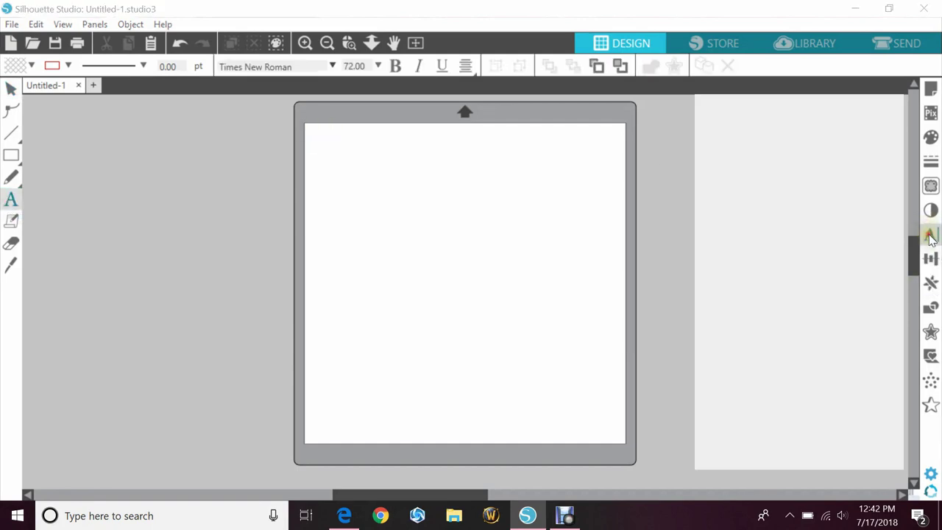
pyautogui.click(431, 239)
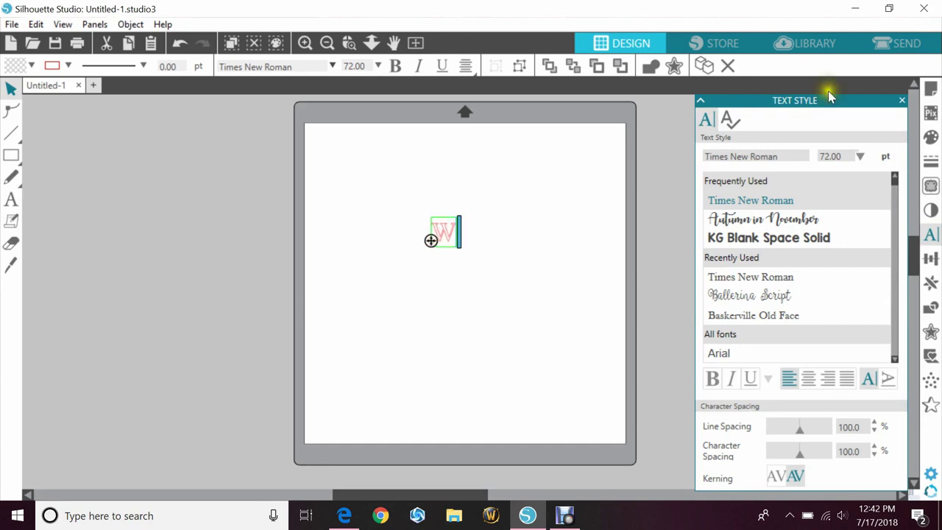
pyautogui.click(903, 103)
# - Enlarge the W to about 10.47 in wide by 12.28 in tall and centre it on the page
pyautogui.moveTo(439, 184); pyautogui.dragTo(742, 427)
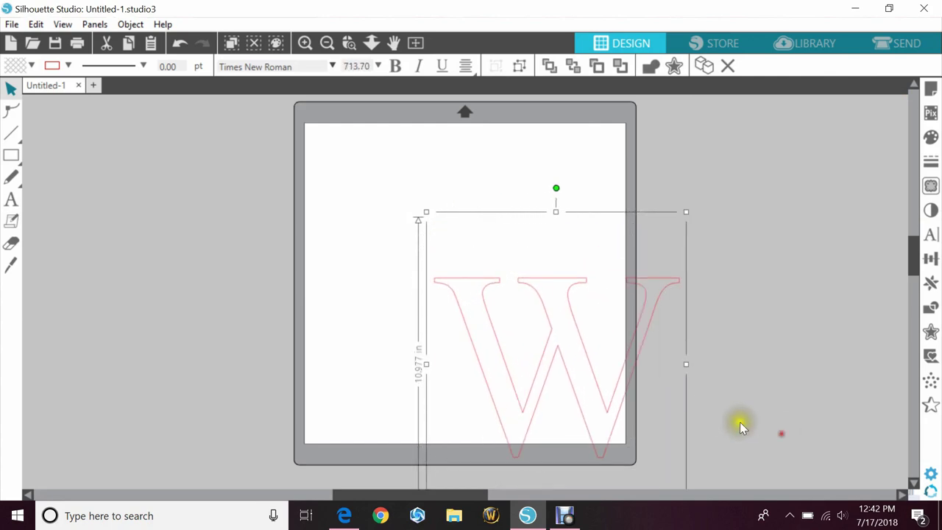
pyautogui.moveTo(616, 408); pyautogui.dragTo(485, 311)
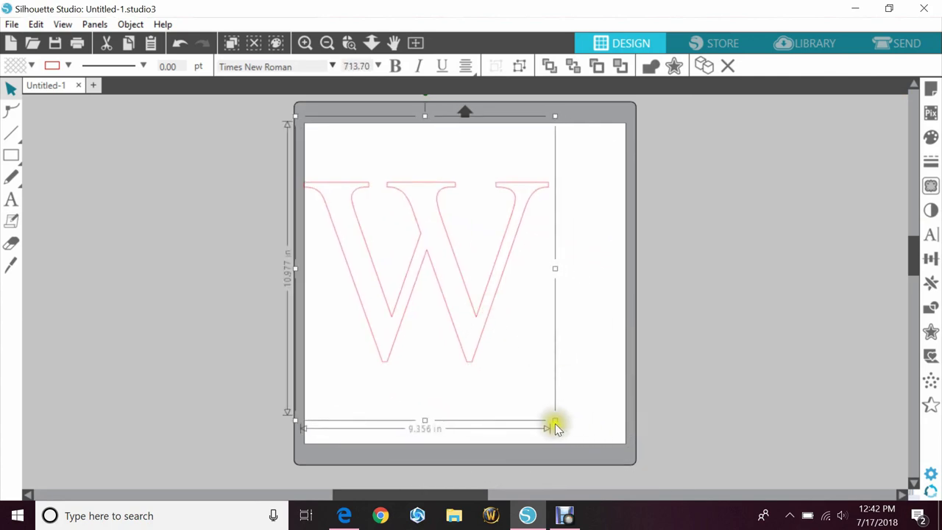
pyautogui.moveTo(555, 421); pyautogui.dragTo(585, 454)
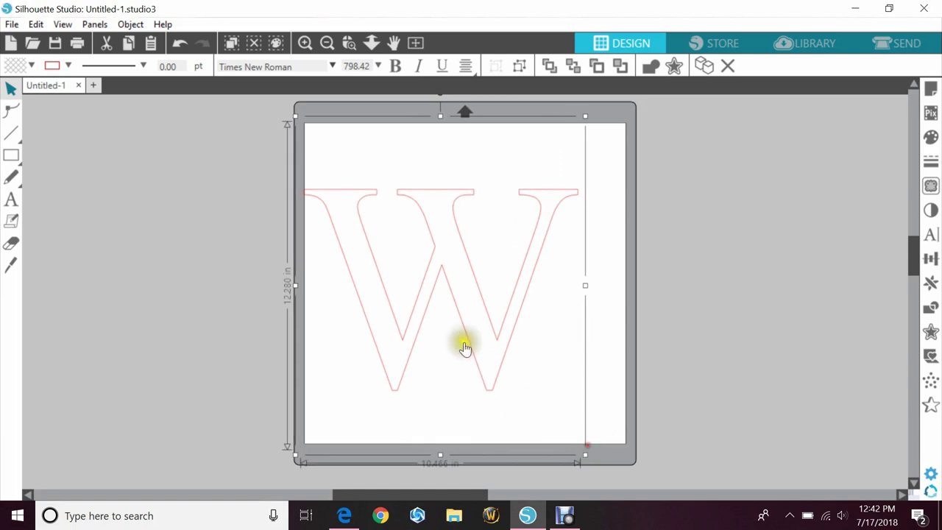
pyautogui.click(482, 337)
pyautogui.click(494, 329)
pyautogui.moveTo(495, 329); pyautogui.dragTo(517, 326)
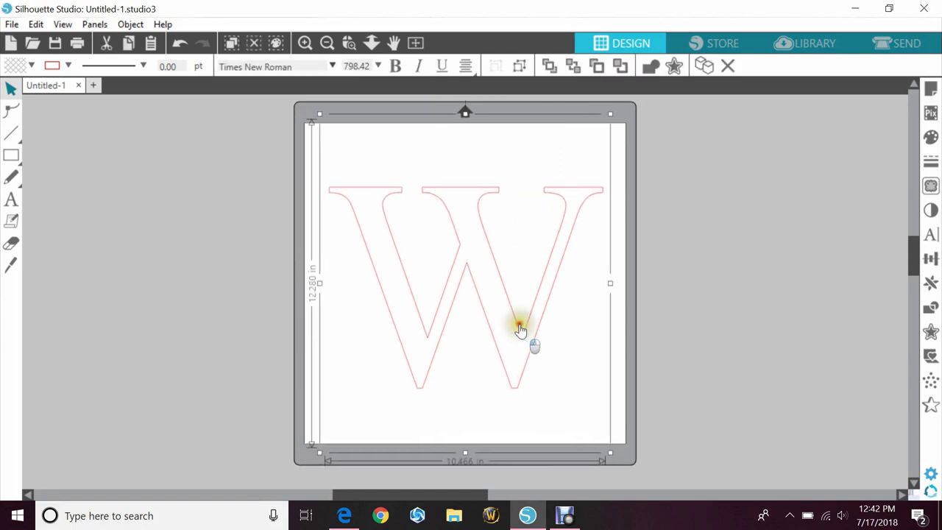
# - Fill the letter W with solid black
pyautogui.click(32, 65)
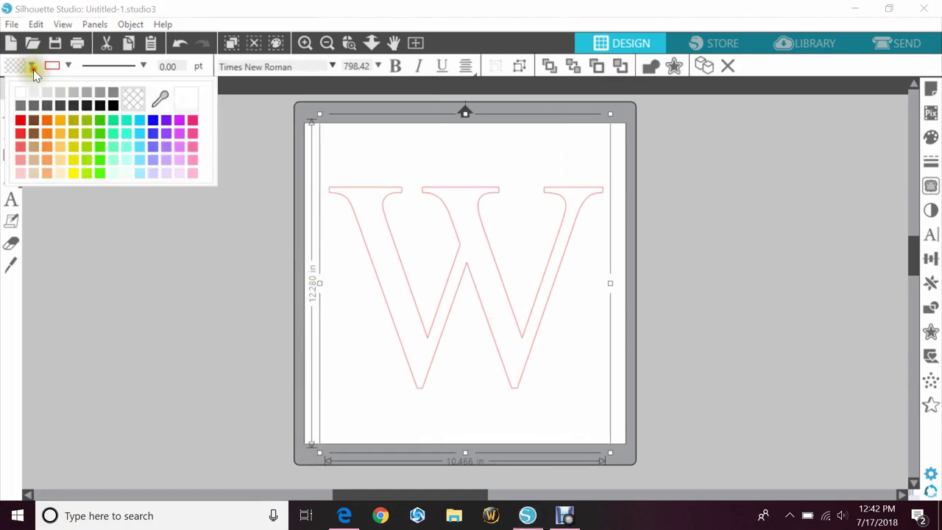
pyautogui.click(112, 105)
pyautogui.click(328, 275)
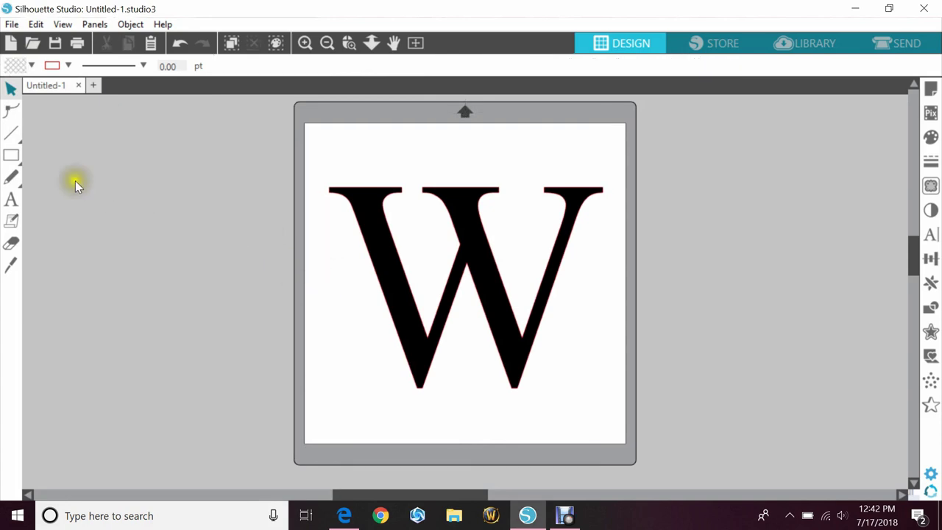
# - Draw a horizontal rectangle about 10.57 in wide and 1.73 in high across the middle of the W
pyautogui.click(32, 155)
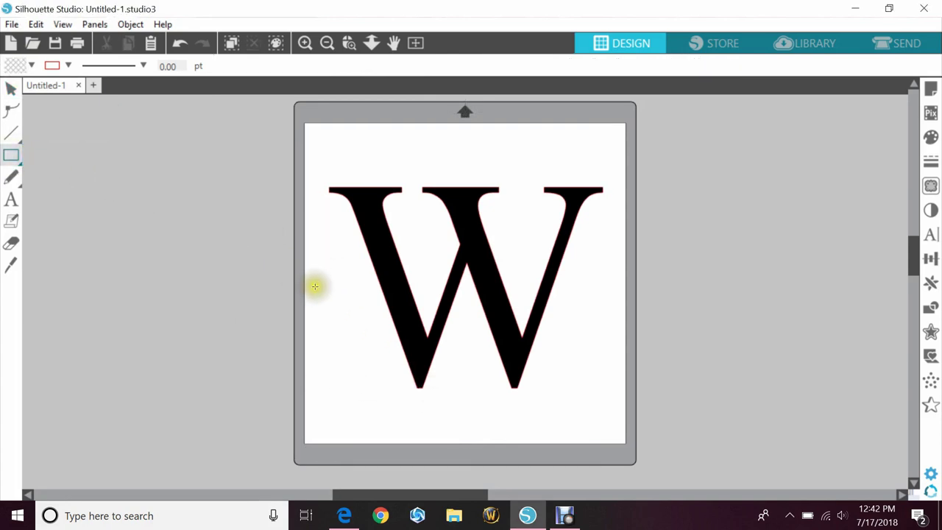
pyautogui.moveTo(326, 257); pyautogui.dragTo(611, 304)
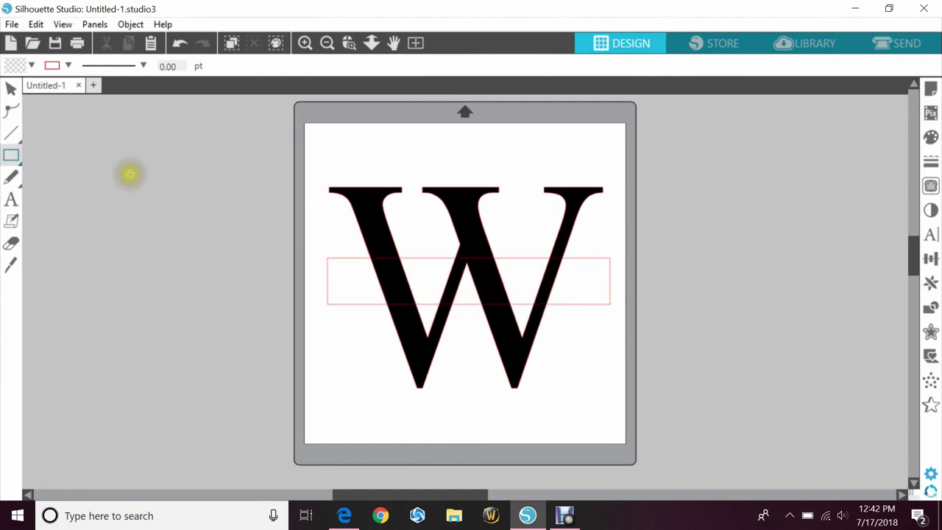
pyautogui.click(11, 89)
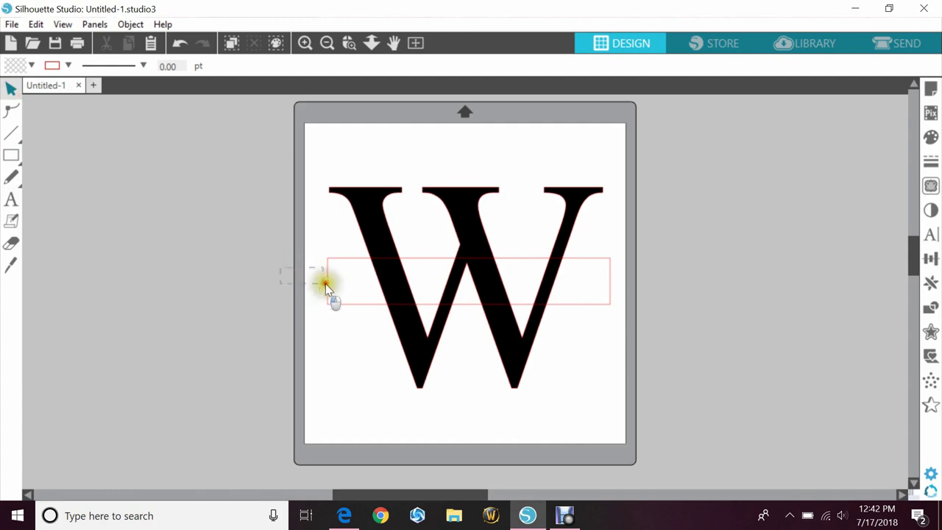
# - Fill the rectangle across the W with white and shift it slightly upward
pyautogui.click(328, 287)
pyautogui.click(31, 66)
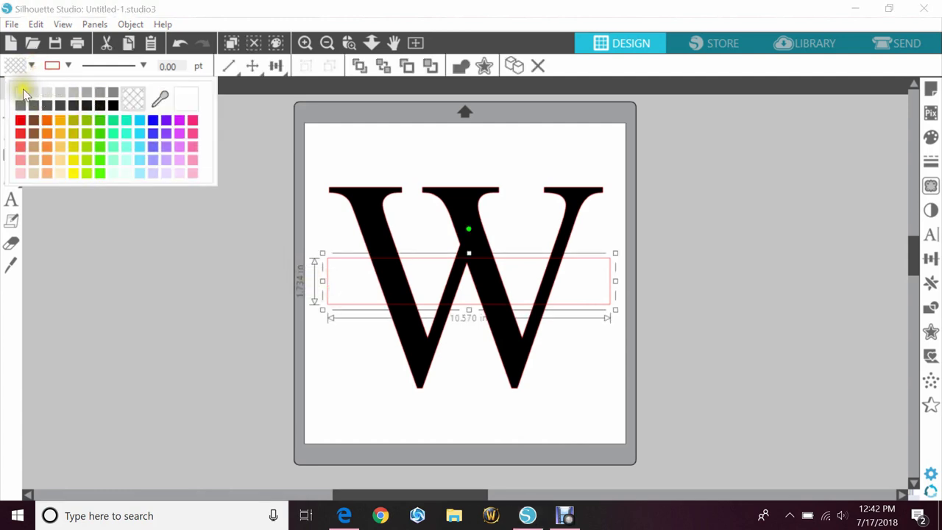
pyautogui.click(20, 91)
pyautogui.click(189, 293)
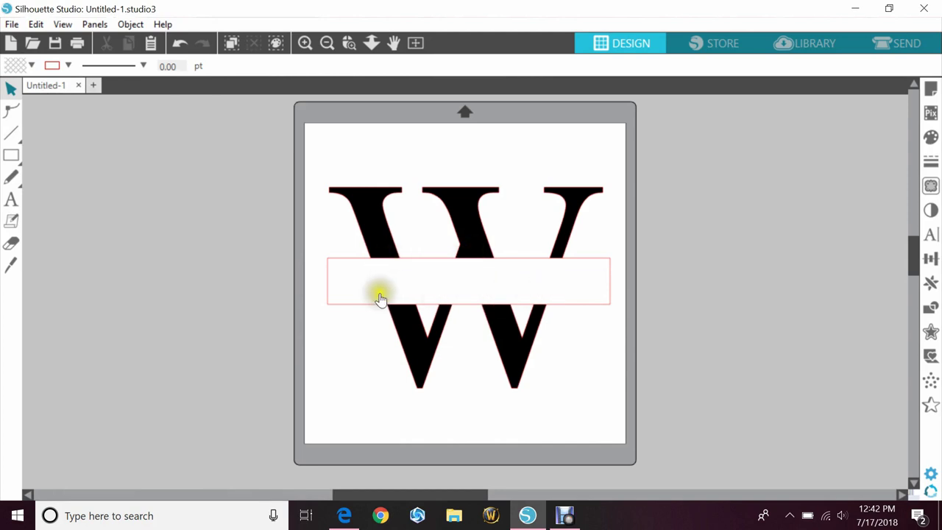
pyautogui.click(464, 285)
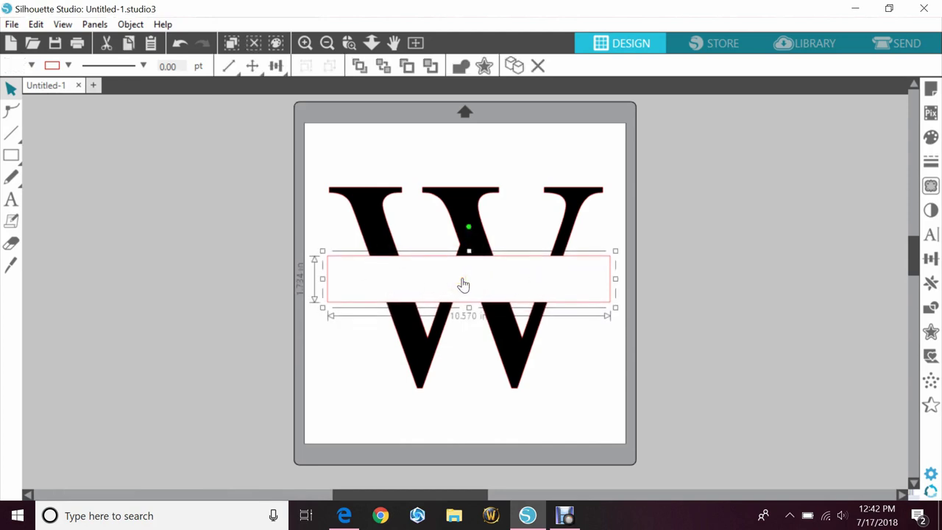
pyautogui.click(248, 292)
# - Subtract the white rectangle from the W to split the letter into upper and lower pieces
pyautogui.moveTo(278, 145); pyautogui.dragTo(611, 354)
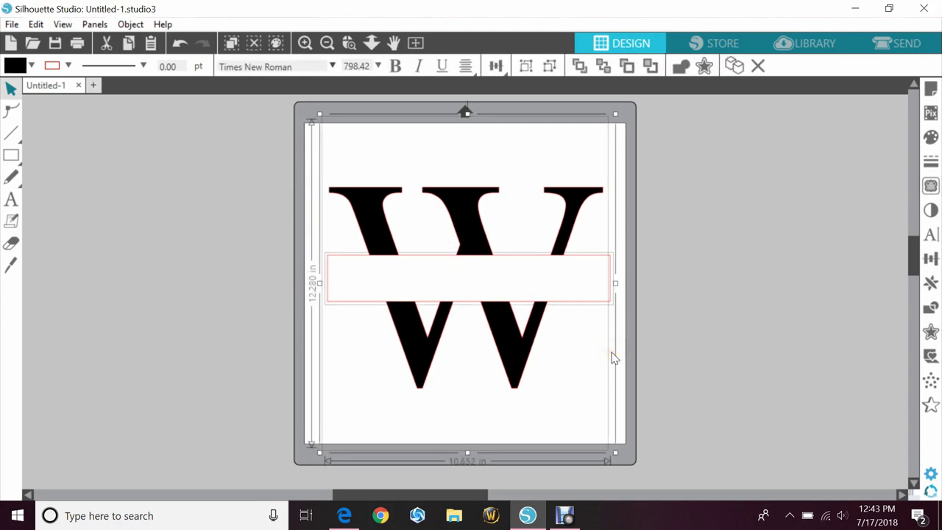
pyautogui.click(931, 310)
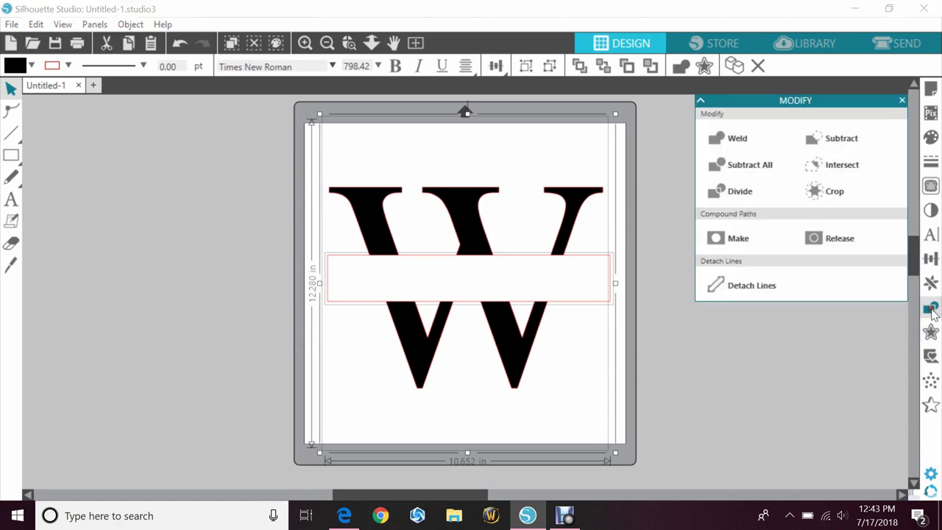
pyautogui.click(836, 138)
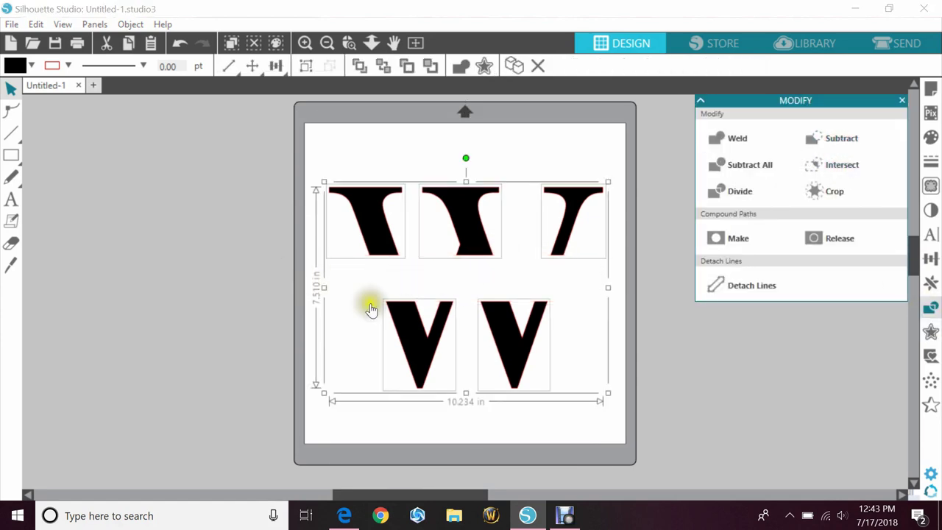
# - Group the three upper pieces of the W together, and group the two lower pieces separately
pyautogui.moveTo(289, 146); pyautogui.dragTo(578, 235)
pyautogui.rightClick(578, 236)
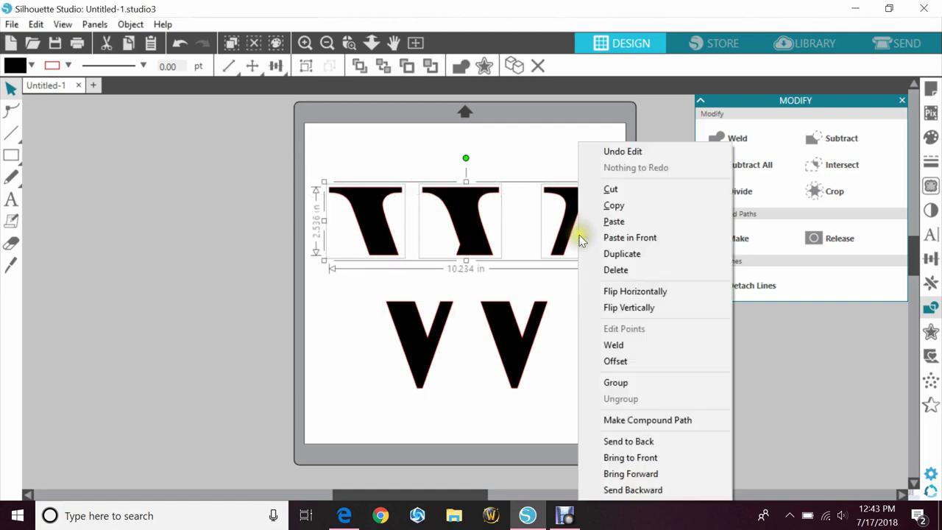
pyautogui.click(623, 383)
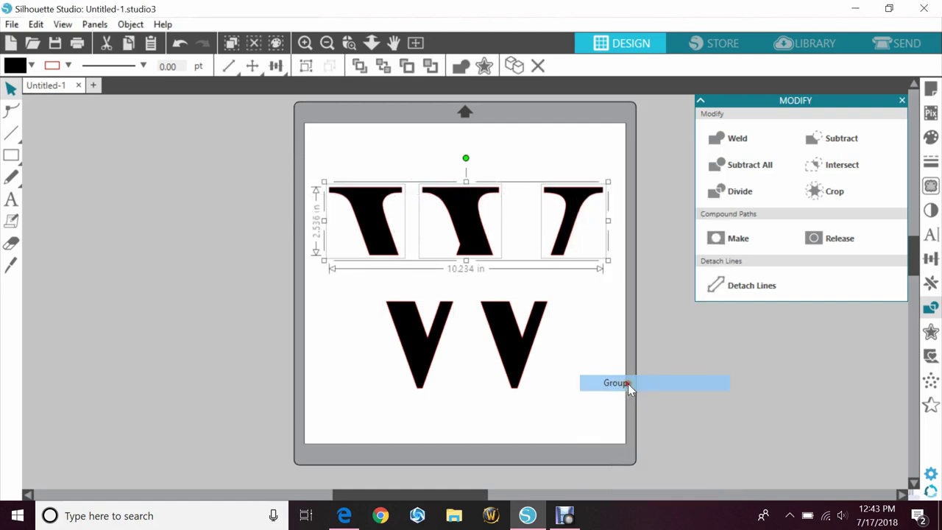
pyautogui.moveTo(339, 326); pyautogui.dragTo(532, 355)
pyautogui.rightClick(534, 349)
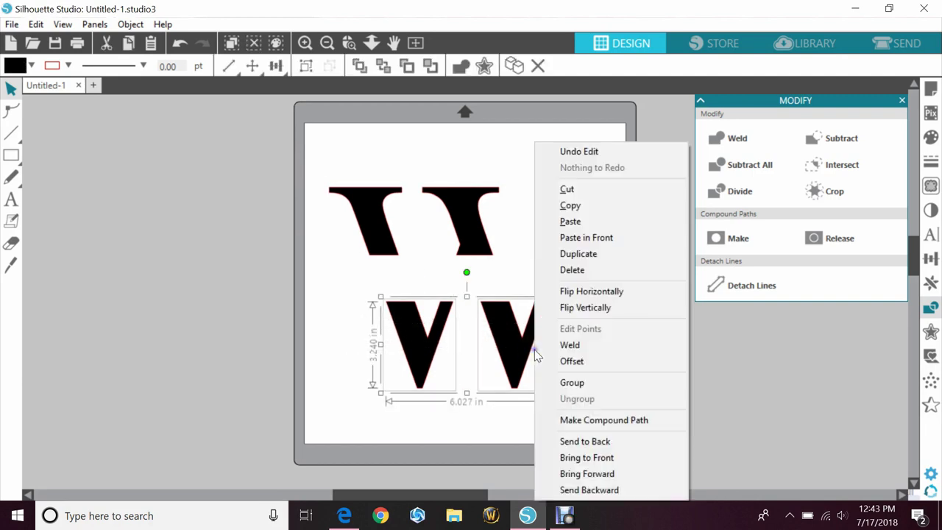
pyautogui.click(569, 382)
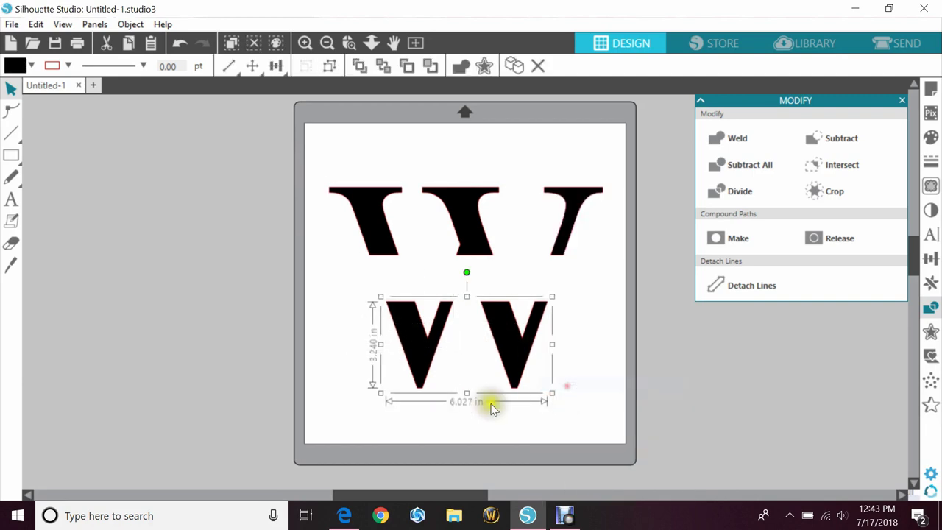
pyautogui.click(412, 402)
# - Make the fill of both the upper and lower letter groups transparent
pyautogui.moveTo(294, 213); pyautogui.dragTo(519, 359)
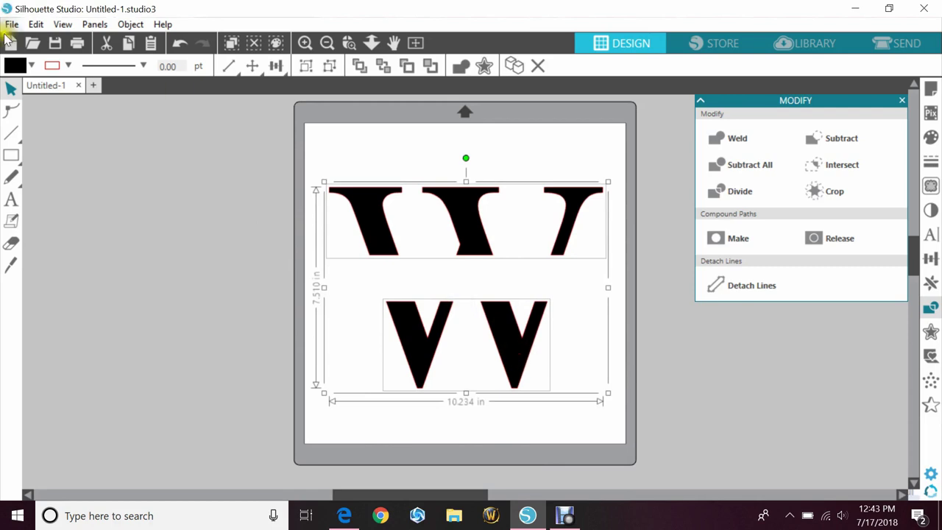
pyautogui.click(32, 66)
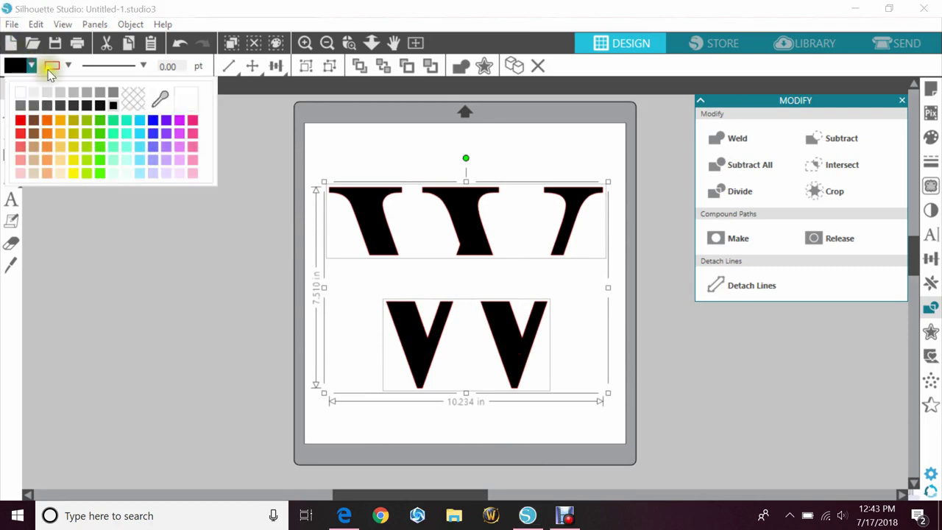
pyautogui.click(134, 98)
pyautogui.click(152, 266)
# - Draw a thin bar about 10.49 in wide and 0.22 in high overlapping the bottom edge of the upper letter pieces
pyautogui.moveTo(16, 159)
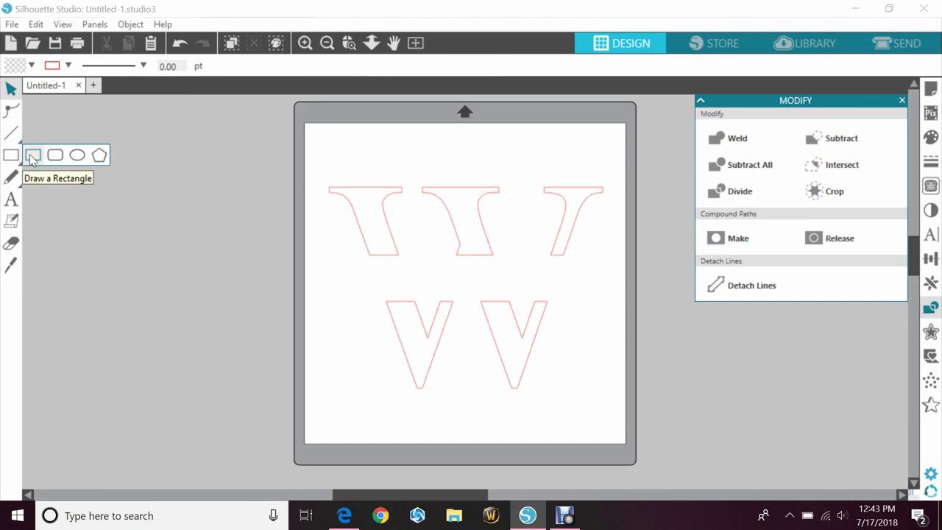
pyautogui.click(32, 159)
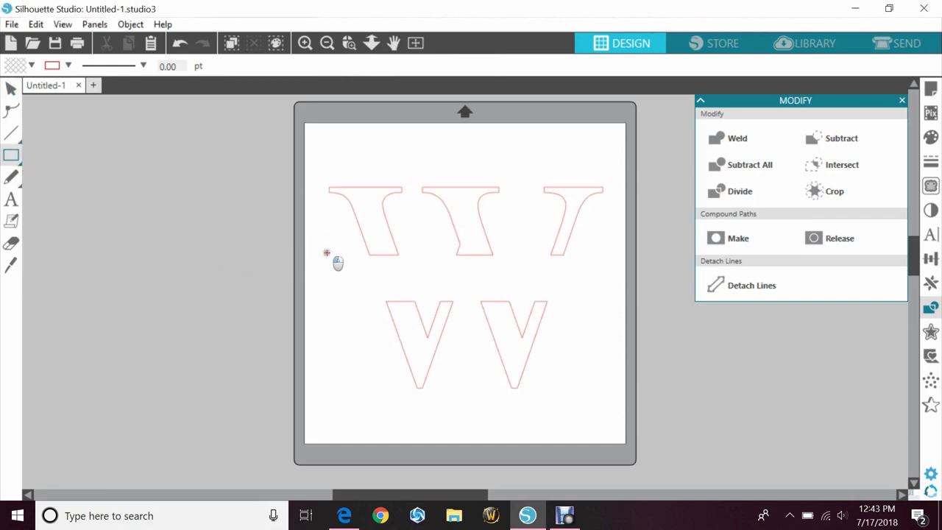
pyautogui.moveTo(327, 254); pyautogui.dragTo(606, 257)
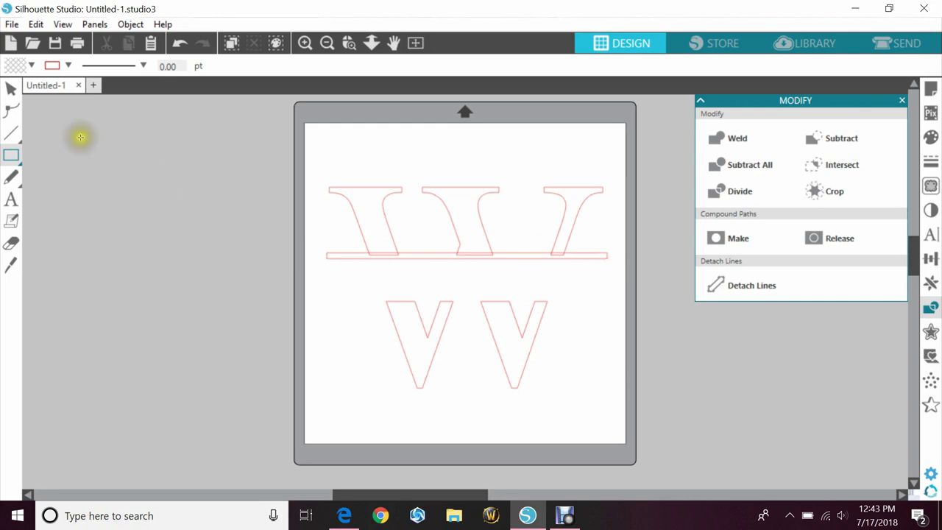
pyautogui.click(11, 87)
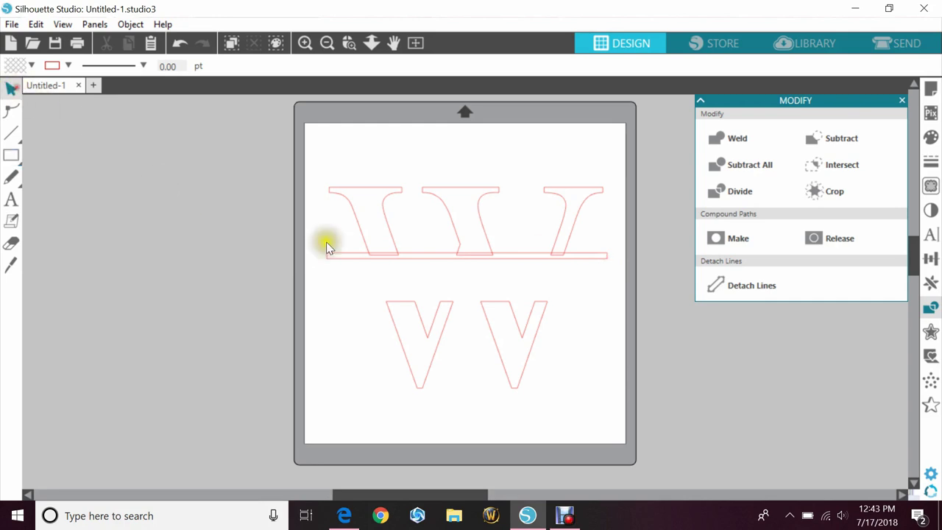
# - Duplicate the thin bar and move the copy down until it overlaps the top edge of the lower letter pieces
pyautogui.click(602, 255)
pyautogui.rightClick(597, 263)
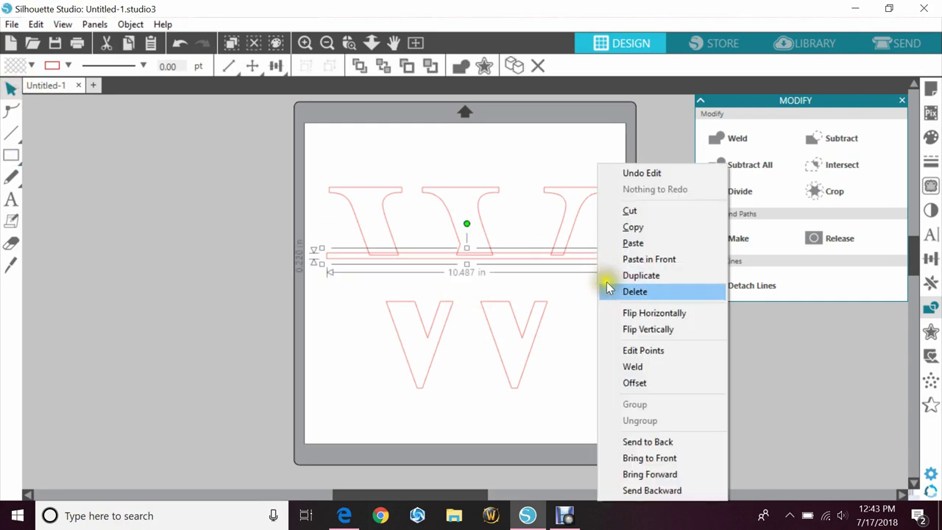
pyautogui.click(649, 275)
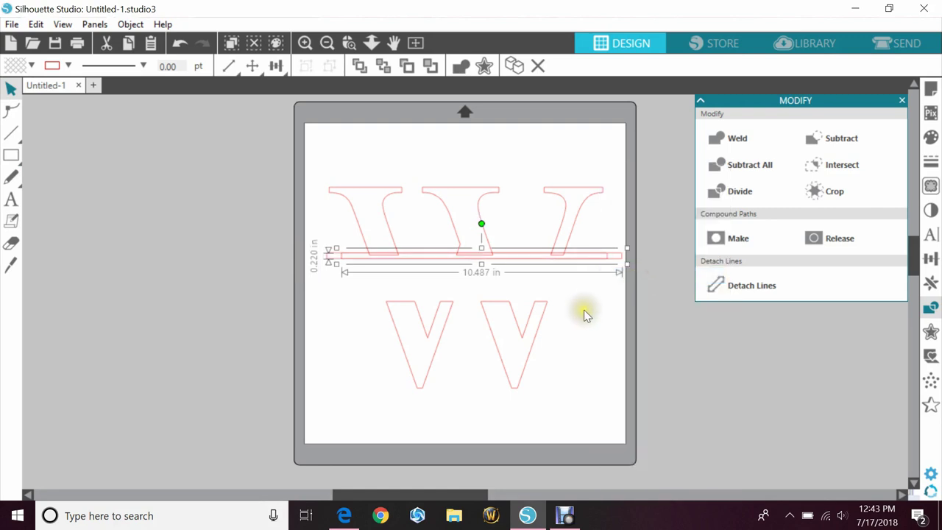
pyautogui.press('Down')
pyautogui.press('Down')
pyautogui.press('Down')
pyautogui.press('Down')
pyautogui.press('Down')
pyautogui.press('Down')
pyautogui.press('Down')
pyautogui.press('Down')
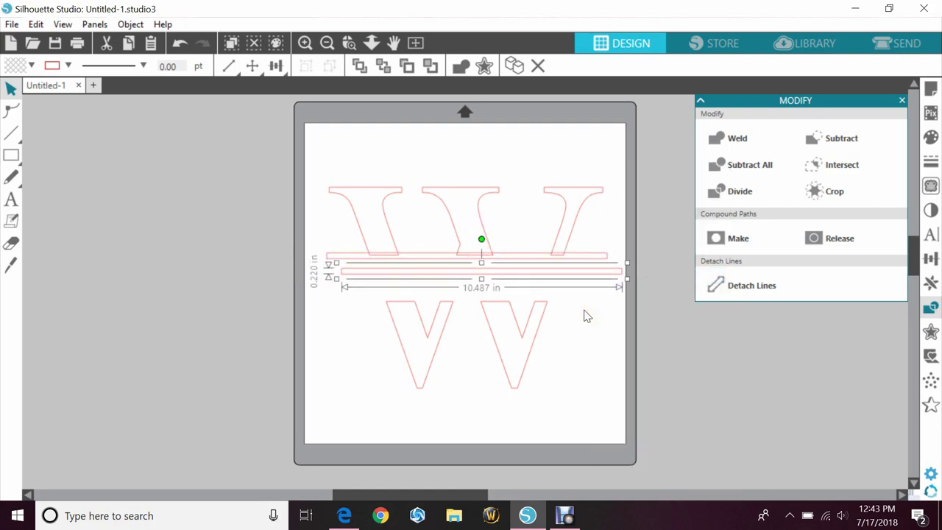
pyautogui.press('Down')
pyautogui.press('Down')
pyautogui.press('Down')
pyautogui.press('Down')
pyautogui.press('Down')
pyautogui.press('Down')
pyautogui.press('Down')
pyautogui.press('Down')
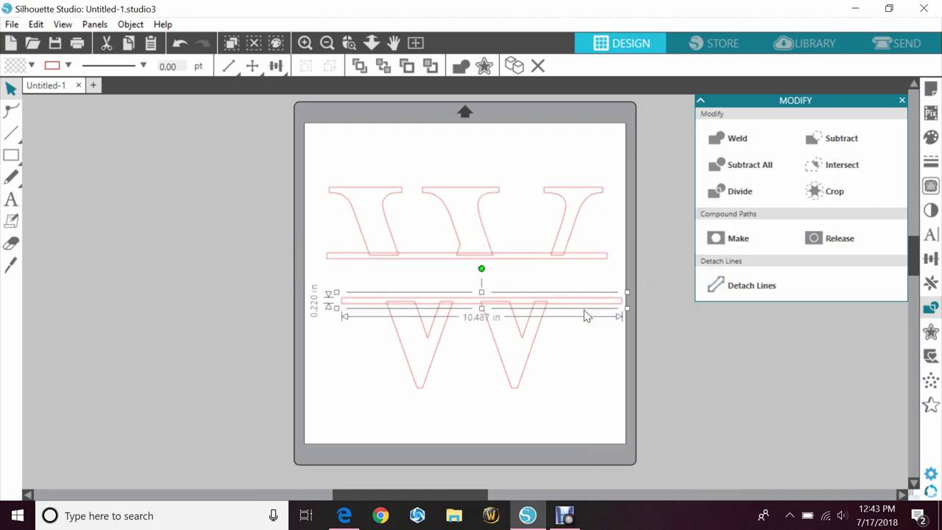
pyautogui.press('Up')
pyautogui.click(363, 292)
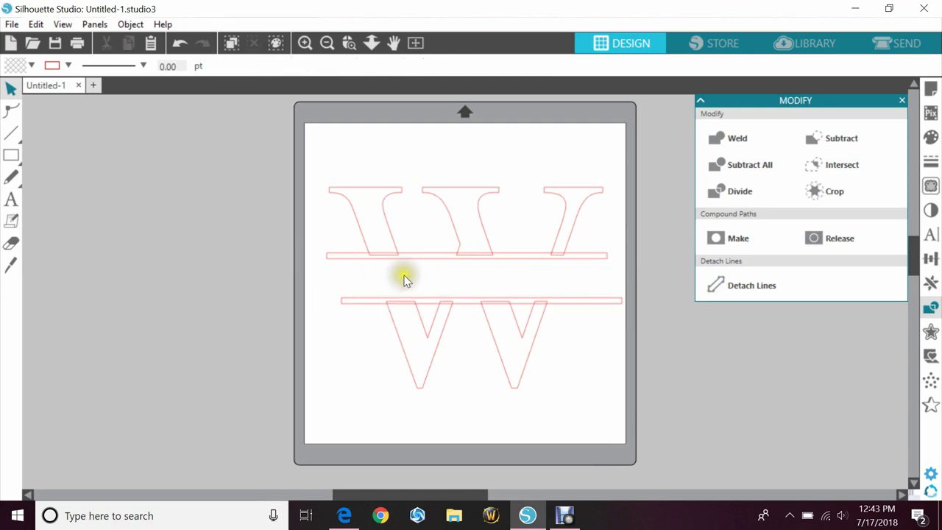
# - Move the upper letter pieces together with their bar upward to widen the gap above the lower half
pyautogui.moveTo(304, 174); pyautogui.dragTo(562, 262)
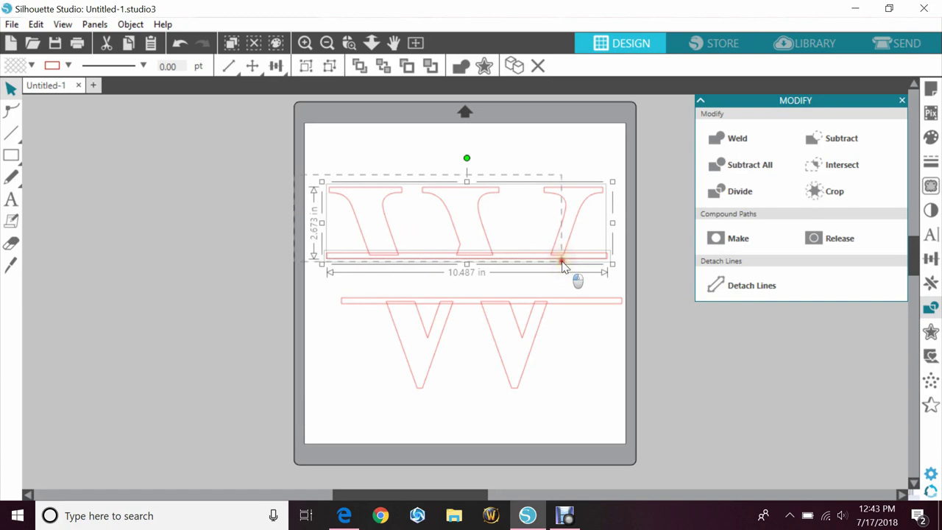
pyautogui.press('Up')
pyautogui.press('Up')
pyautogui.press('Up')
pyautogui.press('Up')
pyautogui.press('Up')
pyautogui.press('Up')
pyautogui.press('Up')
pyautogui.press('Up')
pyautogui.press('Up')
pyautogui.press('Up')
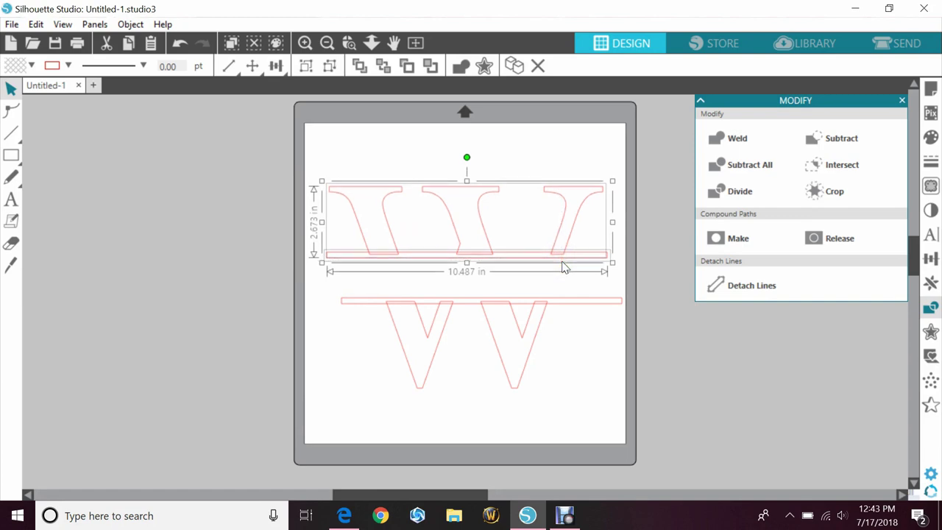
pyautogui.press('Up')
pyautogui.press('Up')
pyautogui.press('Up')
pyautogui.press('Up')
pyautogui.press('Up')
pyautogui.press('Up')
pyautogui.press('Up')
pyautogui.press('Up')
pyautogui.press('Up')
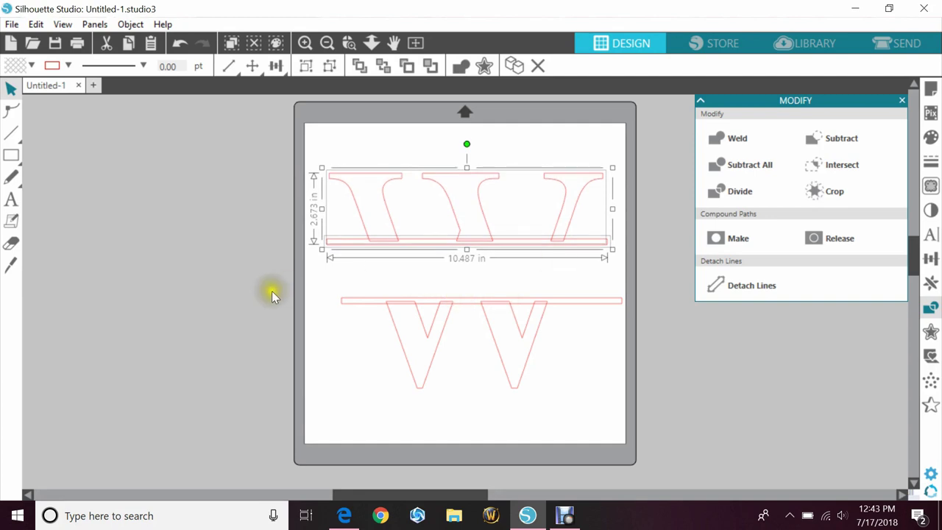
# - Align the right ends of the two horizontal bars with each other
pyautogui.click(298, 287)
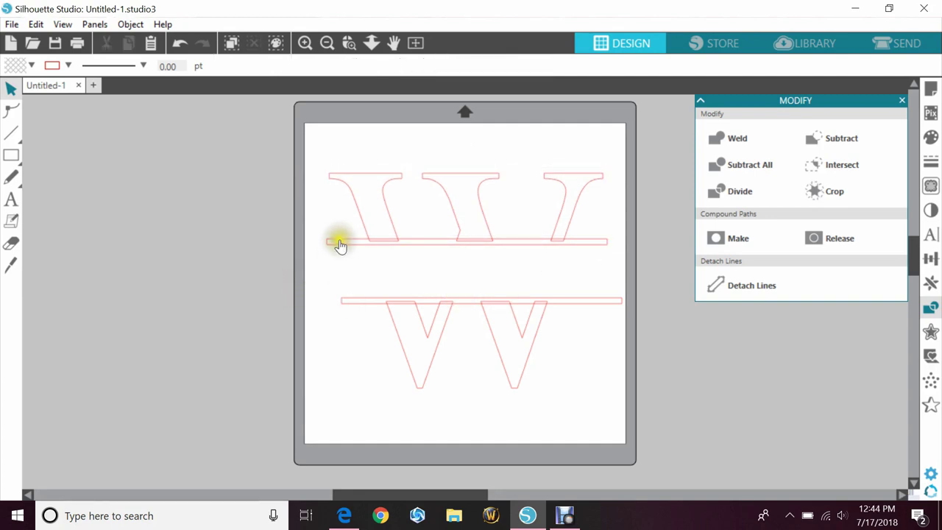
pyautogui.moveTo(323, 239); pyautogui.dragTo(347, 315)
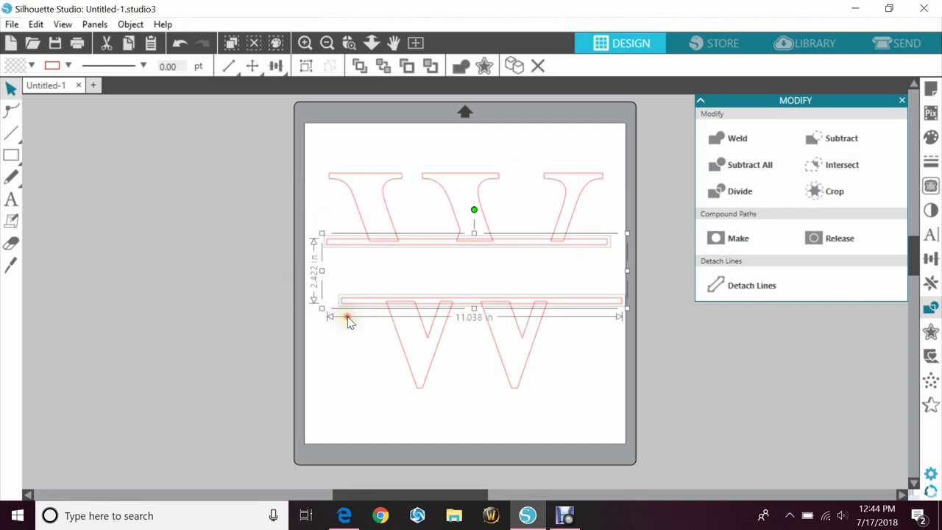
pyautogui.click(931, 258)
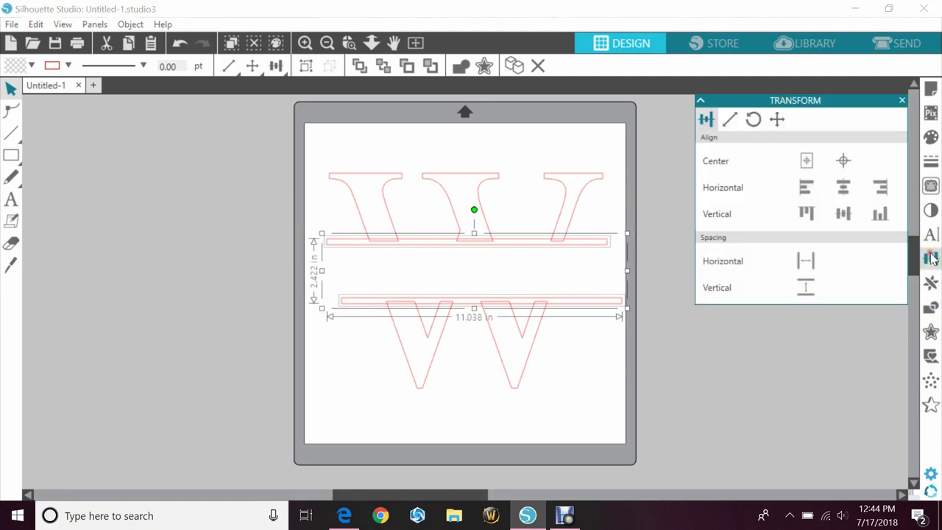
pyautogui.click(879, 185)
pyautogui.click(594, 346)
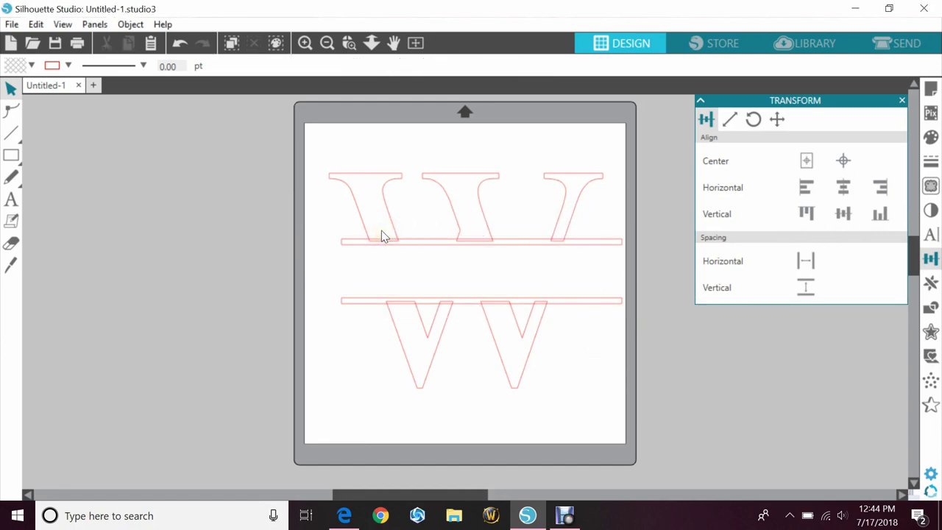
# - Nudge both bars left together until they are roughly centered on the letter halves
pyautogui.moveTo(305, 227); pyautogui.dragTo(350, 329)
pyautogui.press('Left')
pyautogui.press('Left')
pyautogui.press('Left')
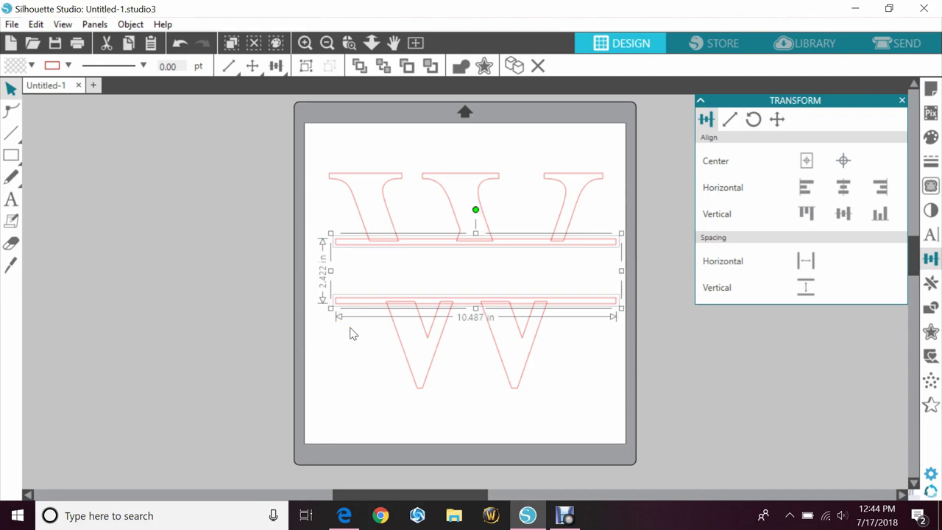
pyautogui.click(312, 215)
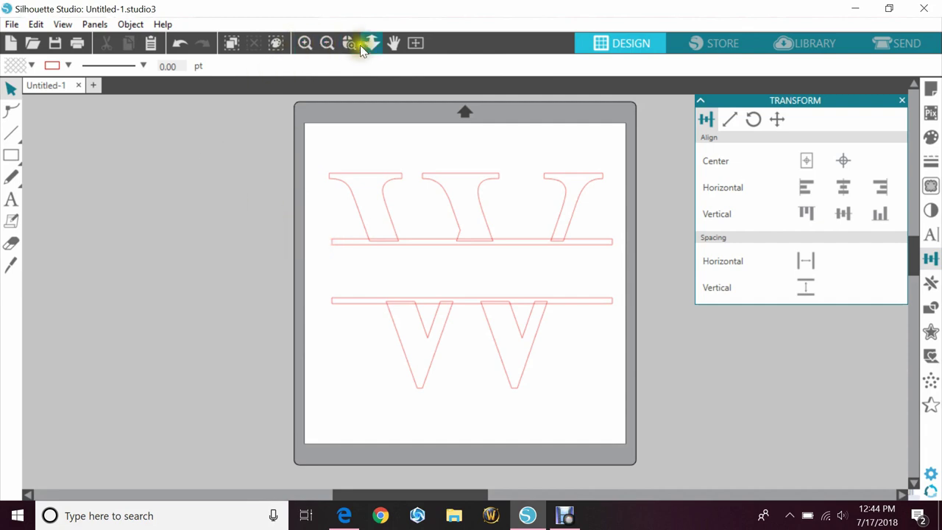
# - Check that the bars overlap the letter pieces, and weld each bar to its half of the W
pyautogui.moveTo(365, 225); pyautogui.dragTo(466, 265)
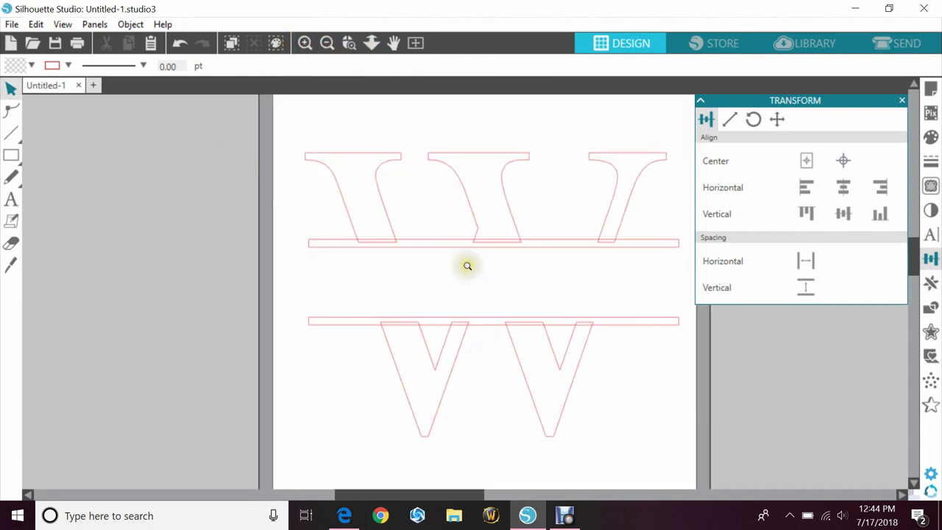
pyautogui.click(903, 100)
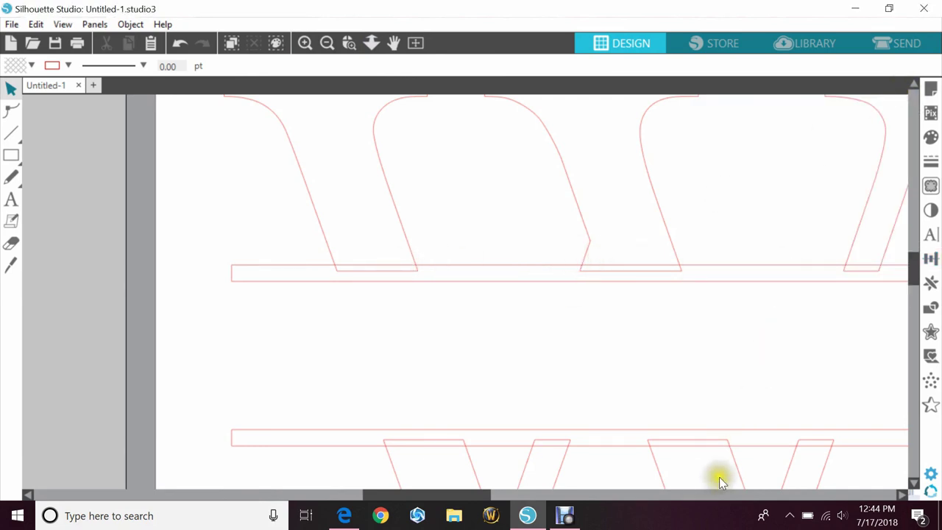
pyautogui.scroll(-3, 916, 276)
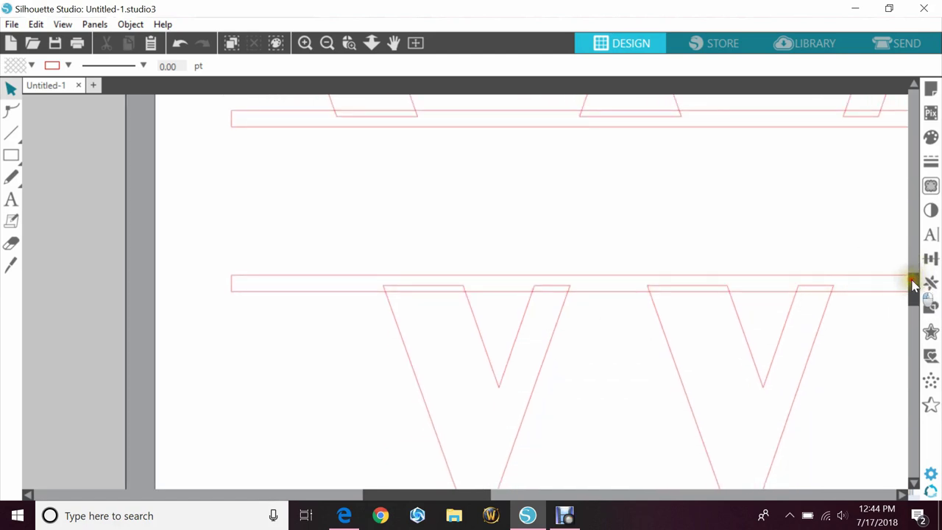
pyautogui.scroll(3, 913, 285)
pyautogui.click(327, 43)
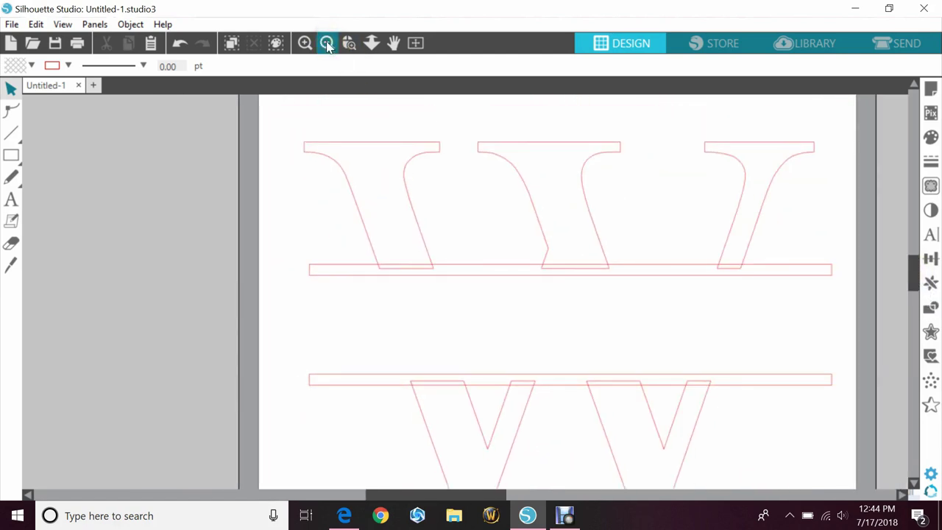
pyautogui.click(327, 42)
pyautogui.moveTo(290, 164); pyautogui.dragTo(601, 400)
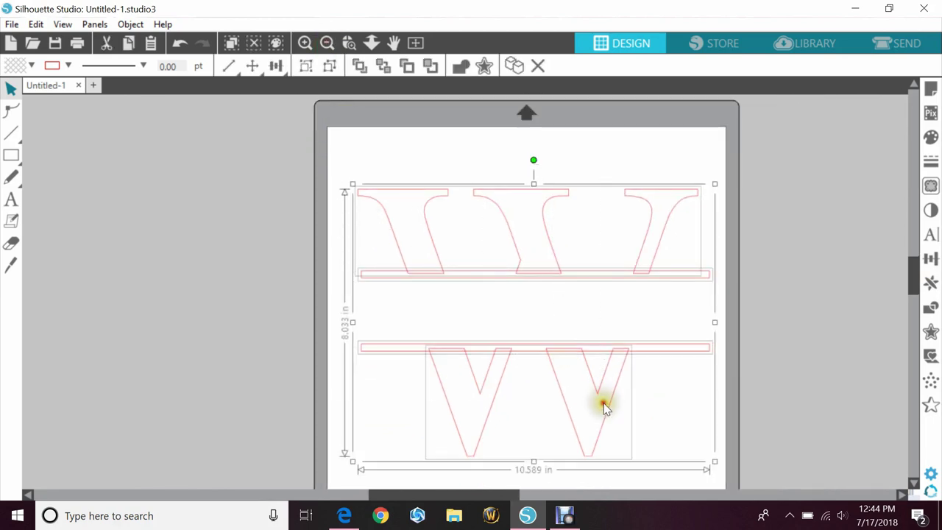
pyautogui.rightClick(600, 380)
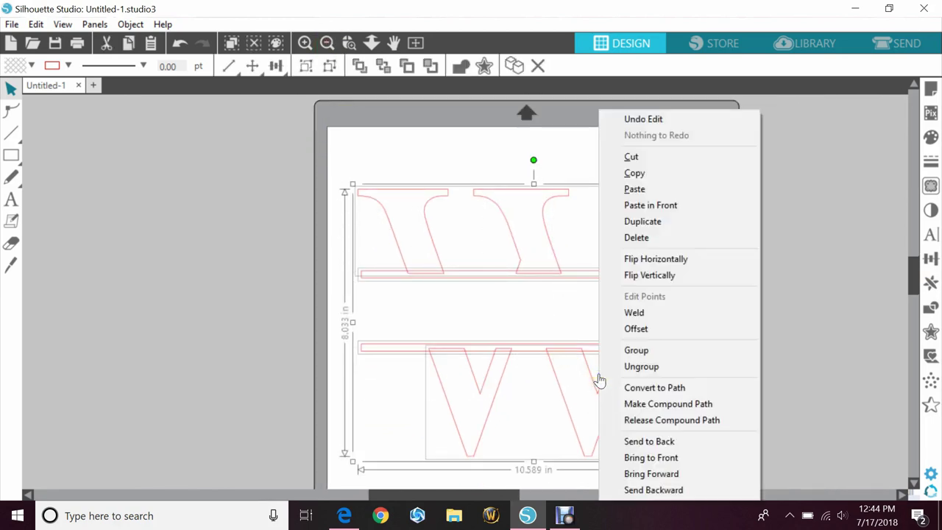
pyautogui.click(635, 315)
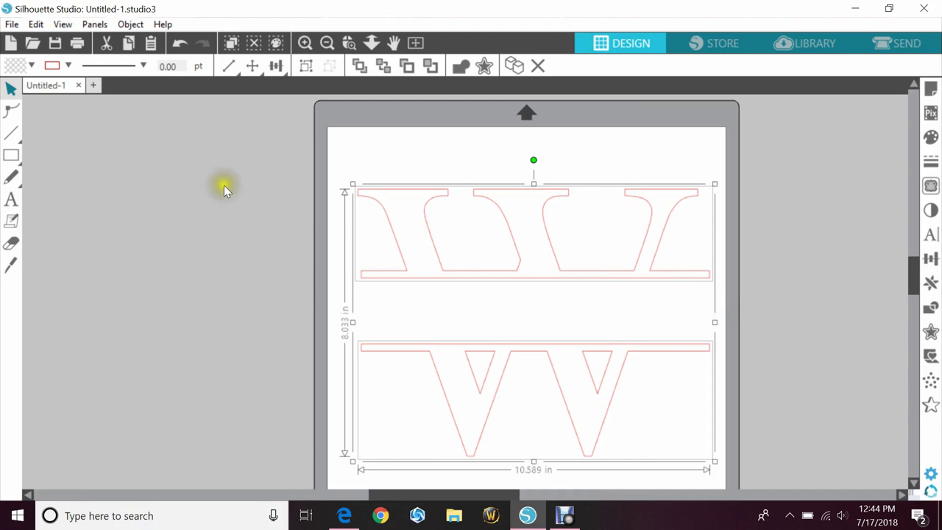
# - Fill both welded halves of the W with black and make their outline transparent
pyautogui.click(30, 65)
pyautogui.click(112, 105)
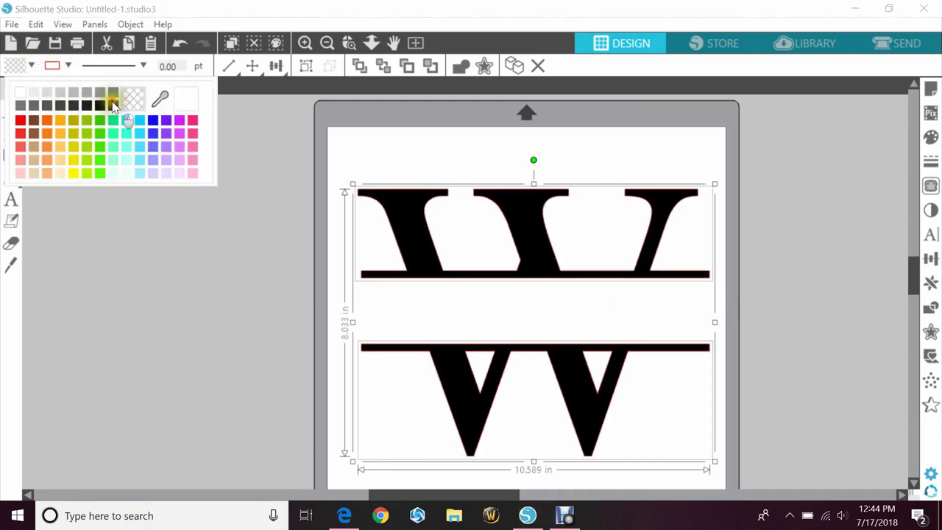
pyautogui.click(68, 65)
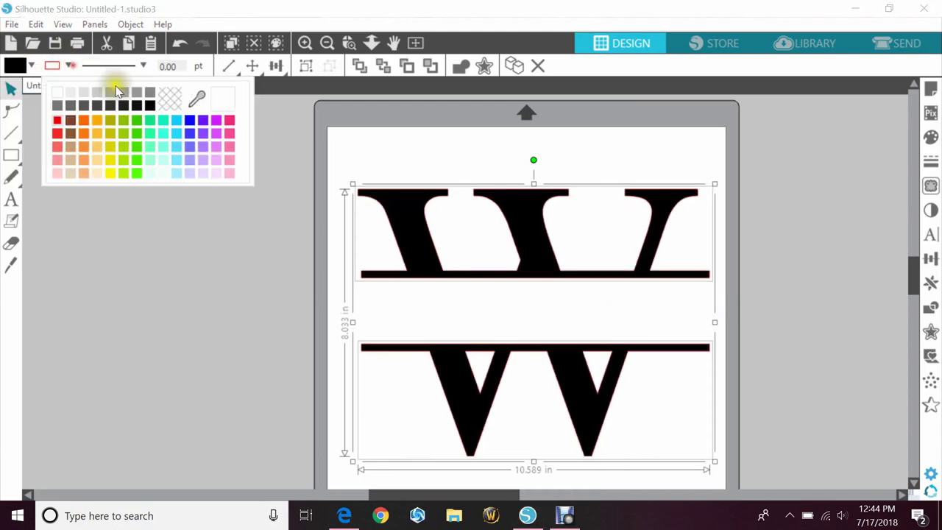
pyautogui.click(165, 98)
pyautogui.click(211, 287)
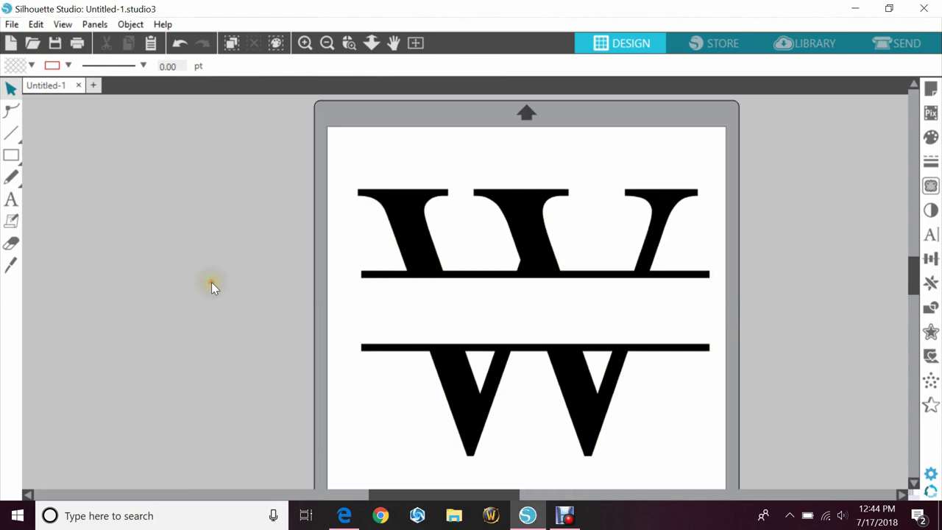
# - Add the family name as text in the Ballerina Script font in the gap between the two bars
pyautogui.click(11, 198)
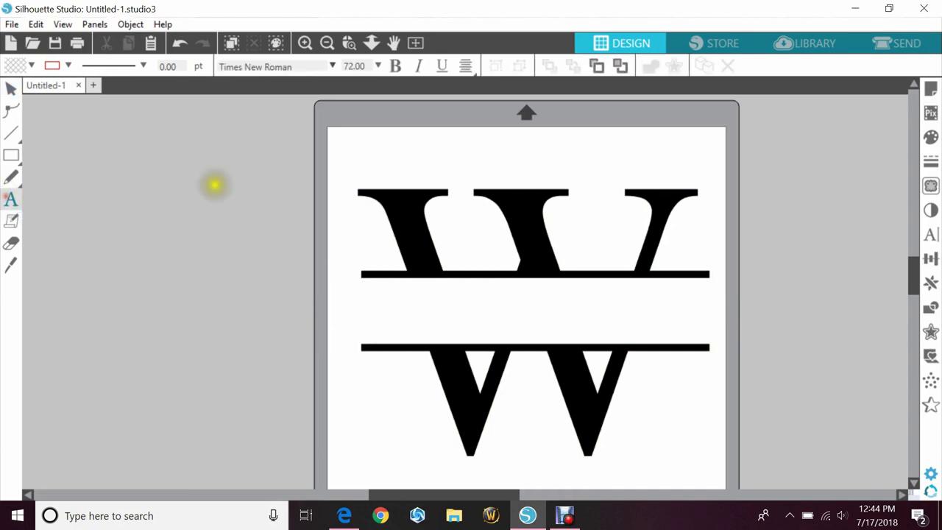
pyautogui.click(930, 237)
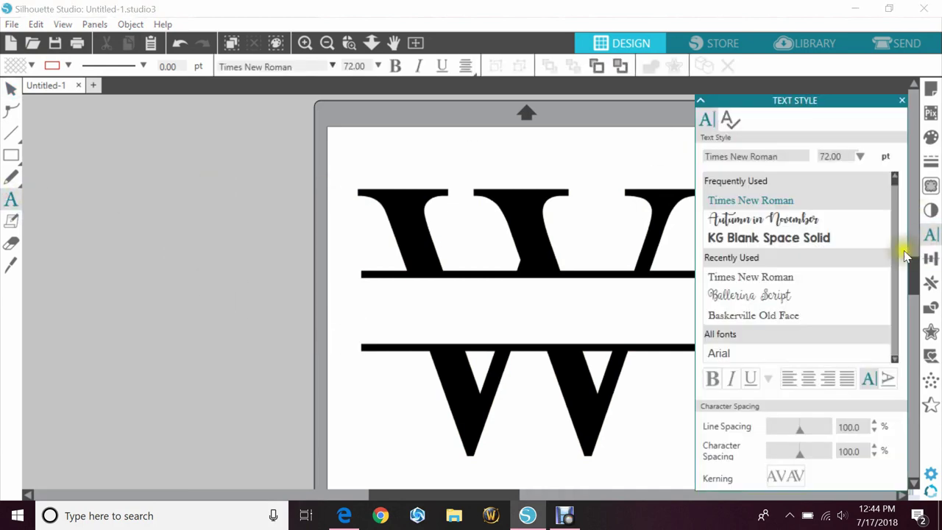
pyautogui.click(770, 296)
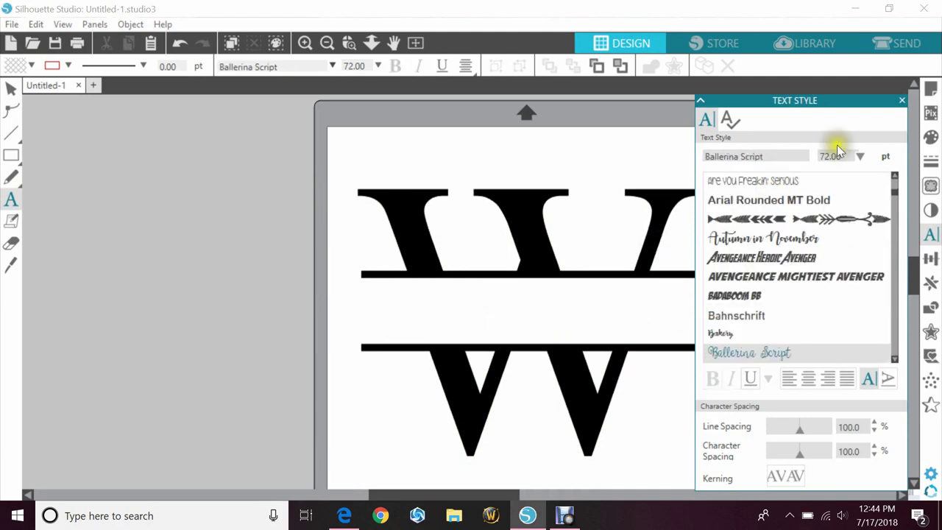
pyautogui.click(902, 101)
pyautogui.click(526, 314)
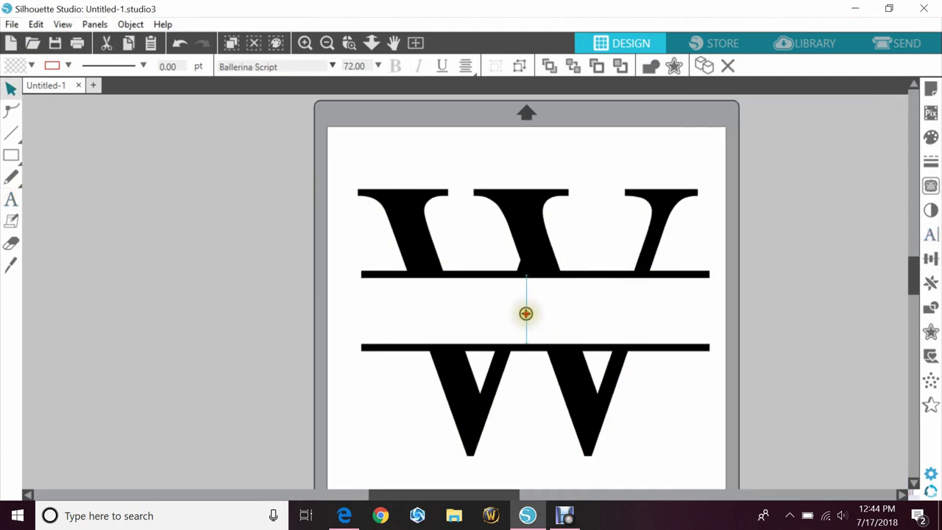
pyautogui.write('W')
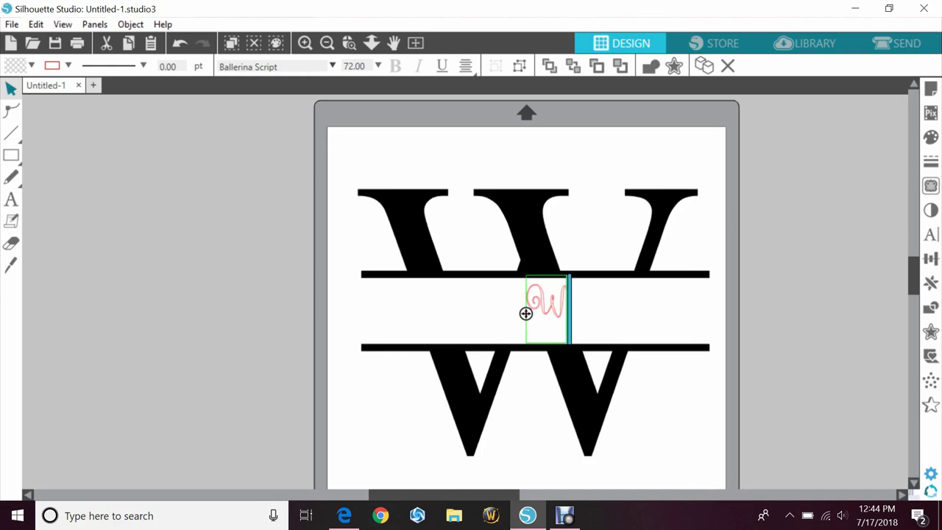
pyautogui.write('is')
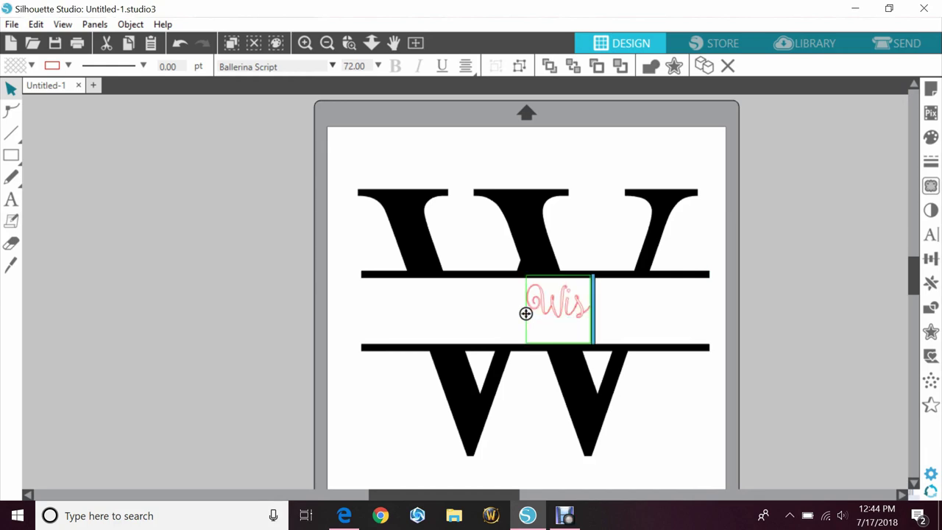
pyautogui.write('ton')
pyautogui.press('BackSpace')
pyautogui.press('BackSpace')
pyautogui.press('BackSpace')
pyautogui.press('BackSpace')
pyautogui.write('ntosn')
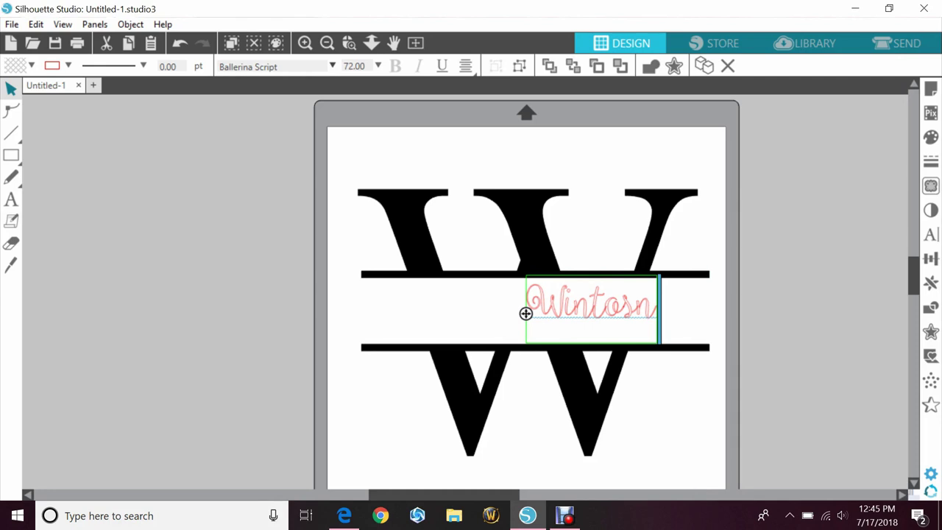
pyautogui.press('BackSpace')
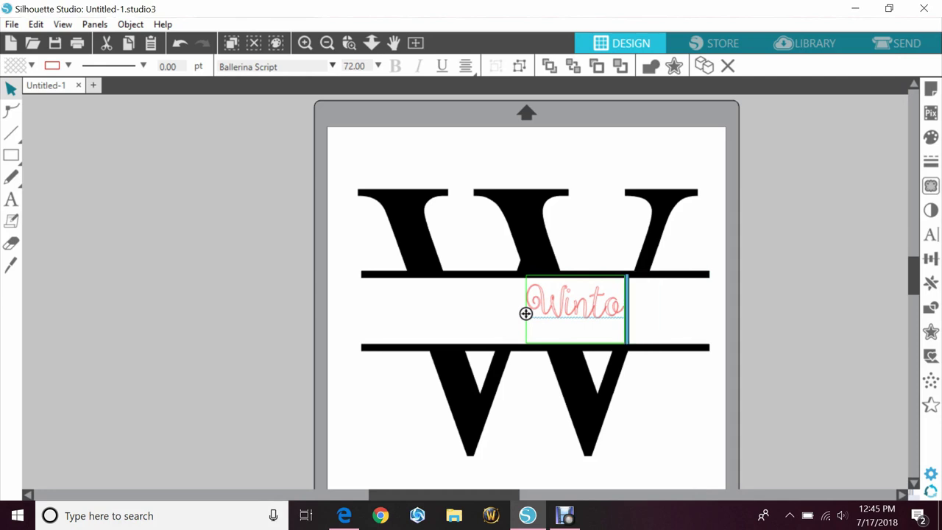
pyautogui.press('BackSpace')
pyautogui.press('BackSpace')
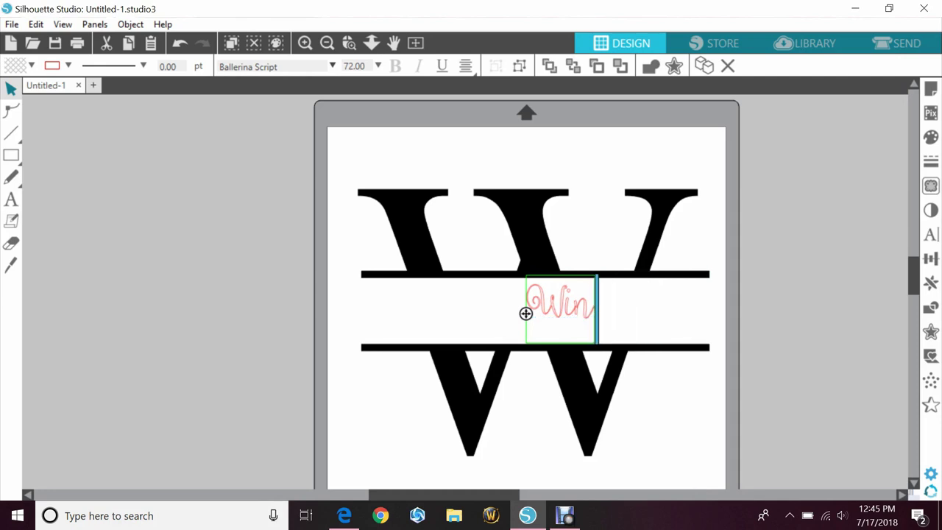
pyautogui.write('ston')
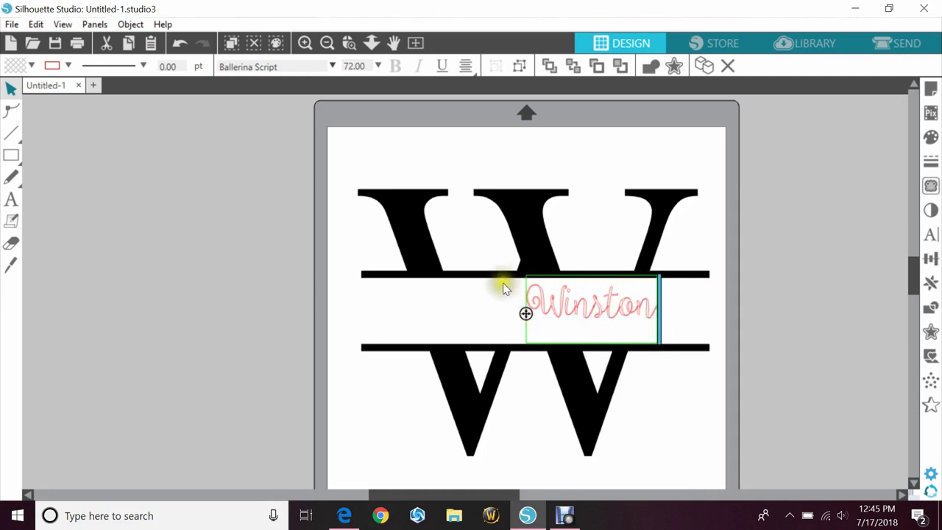
# - Enlarge the name text to about 6.28 in wide and center it in the gap between the bars
pyautogui.click(494, 304)
pyautogui.click(543, 311)
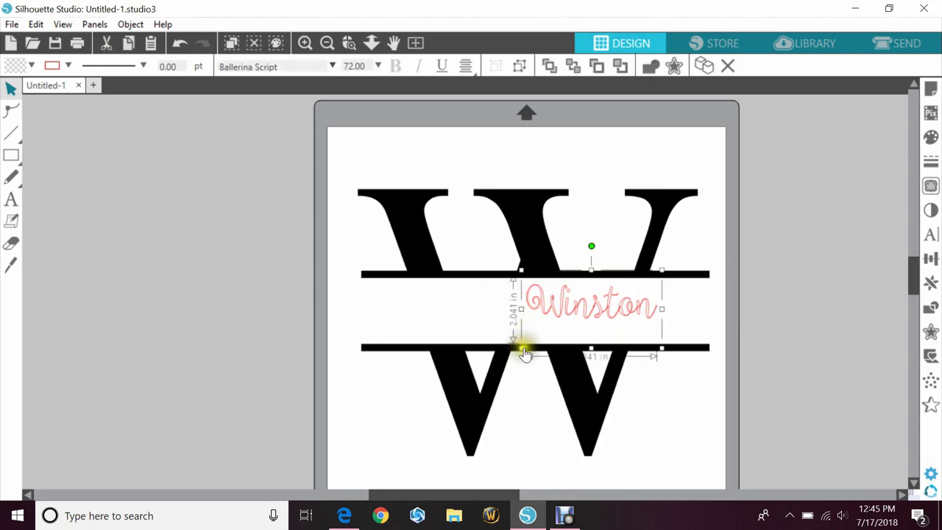
pyautogui.moveTo(521, 348); pyautogui.dragTo(421, 347)
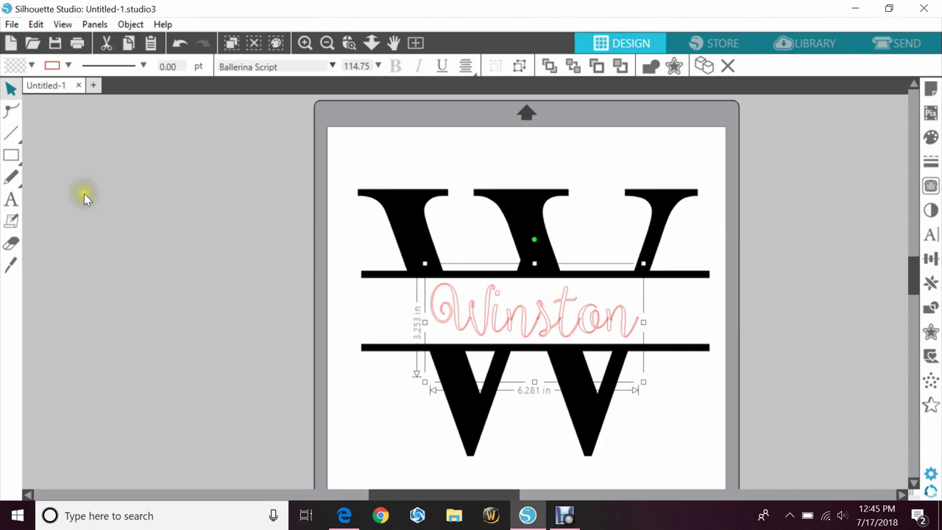
# - Fill the name text with black and make its outline transparent
pyautogui.click(31, 65)
pyautogui.click(110, 111)
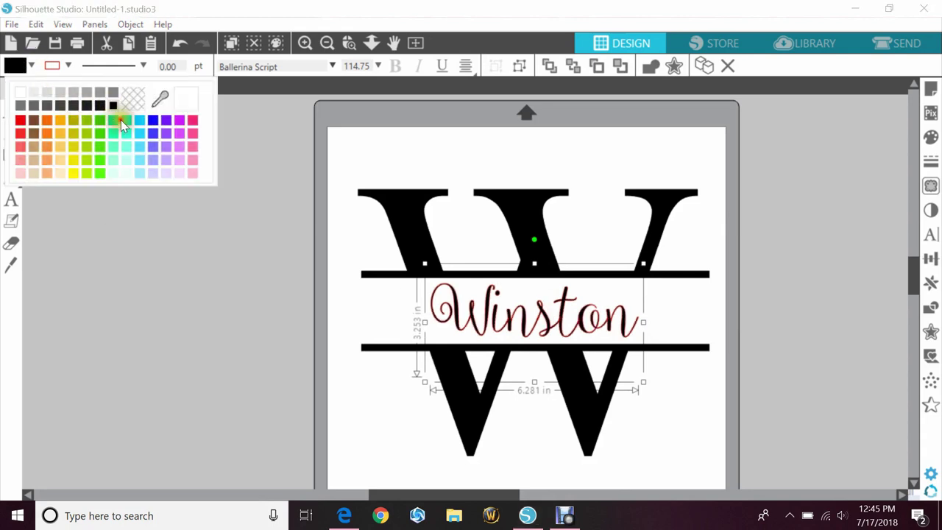
pyautogui.click(221, 304)
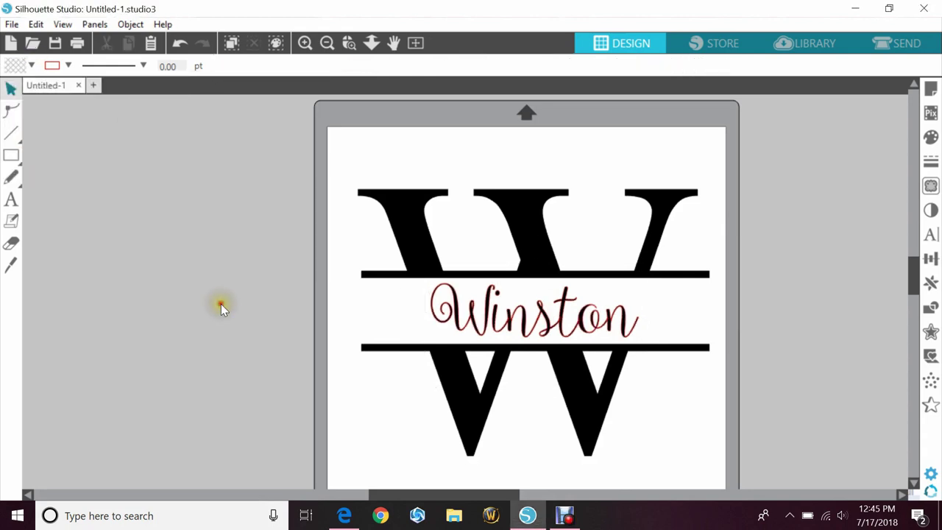
pyautogui.click(427, 309)
pyautogui.click(68, 66)
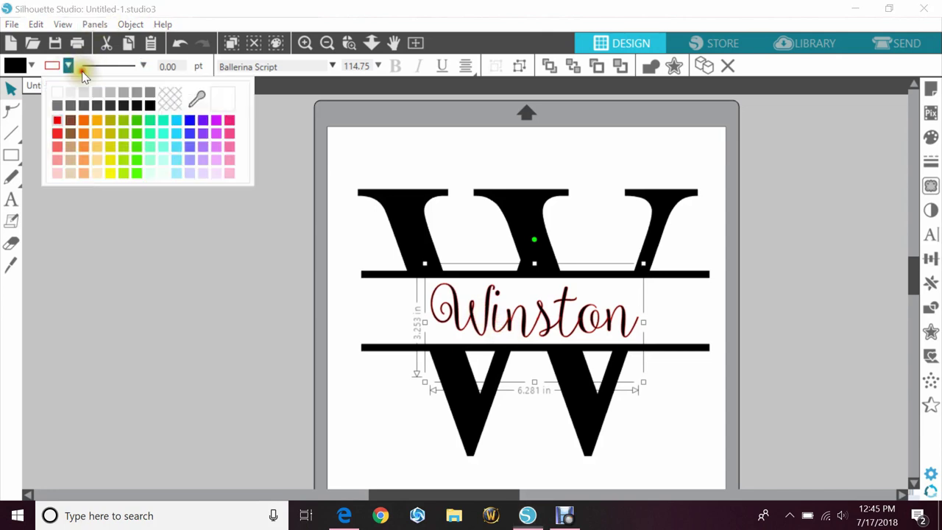
pyautogui.click(169, 97)
pyautogui.click(237, 263)
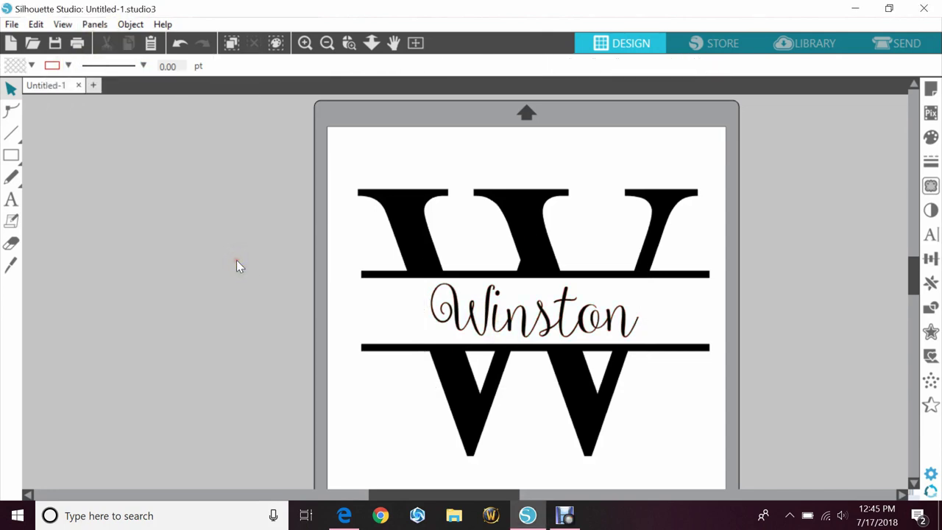